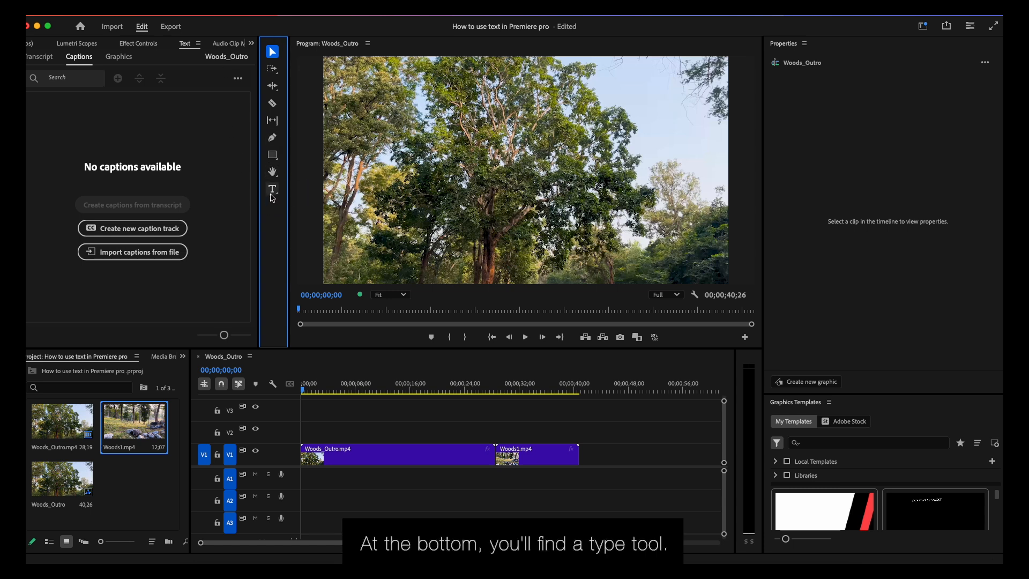
- Add a text layer reading "FX GUIDE" over the tree in the video frame at the start of the sequence
left_click(273, 189)
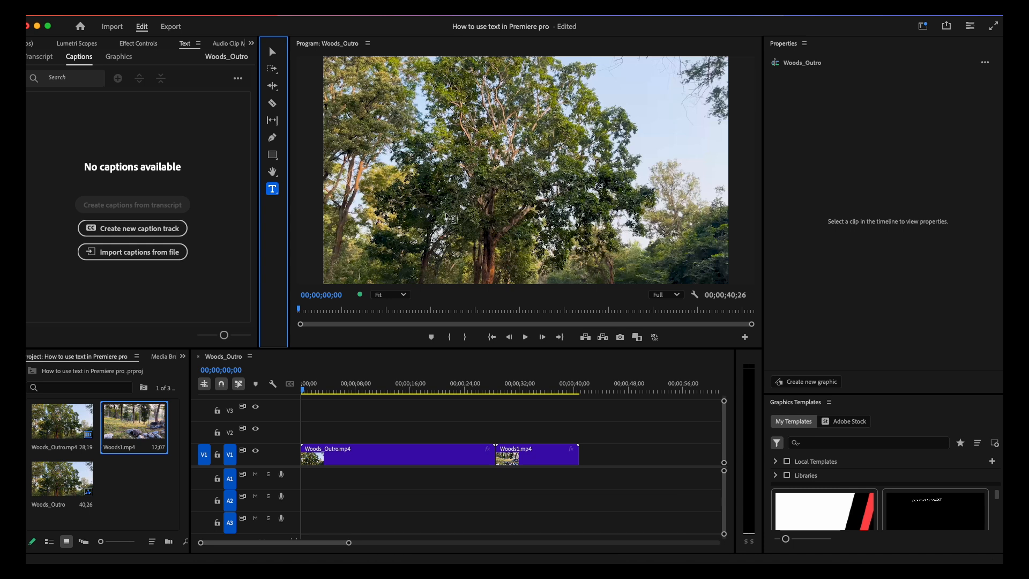
left_click(441, 195)
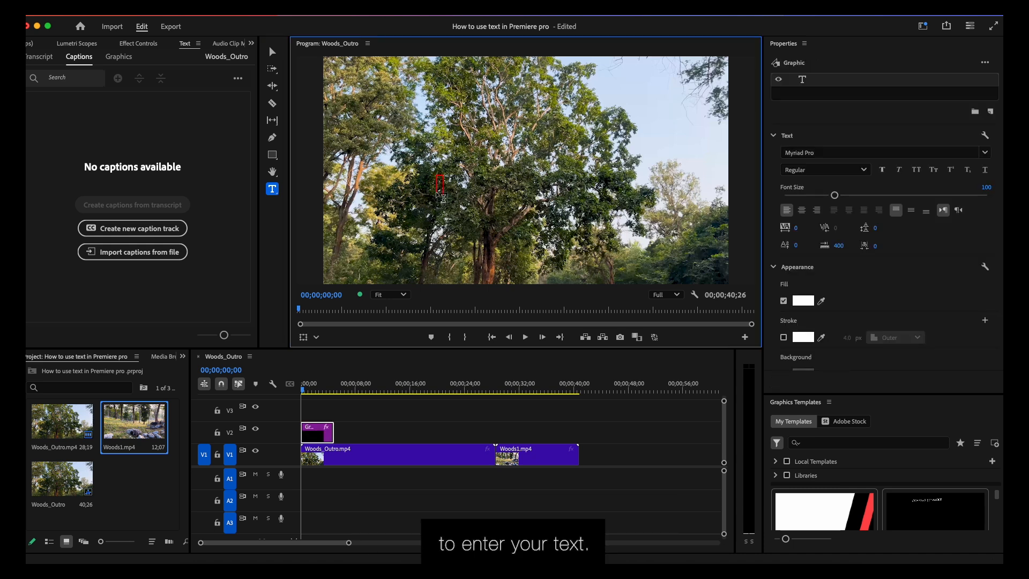
type("FX GUIDE")
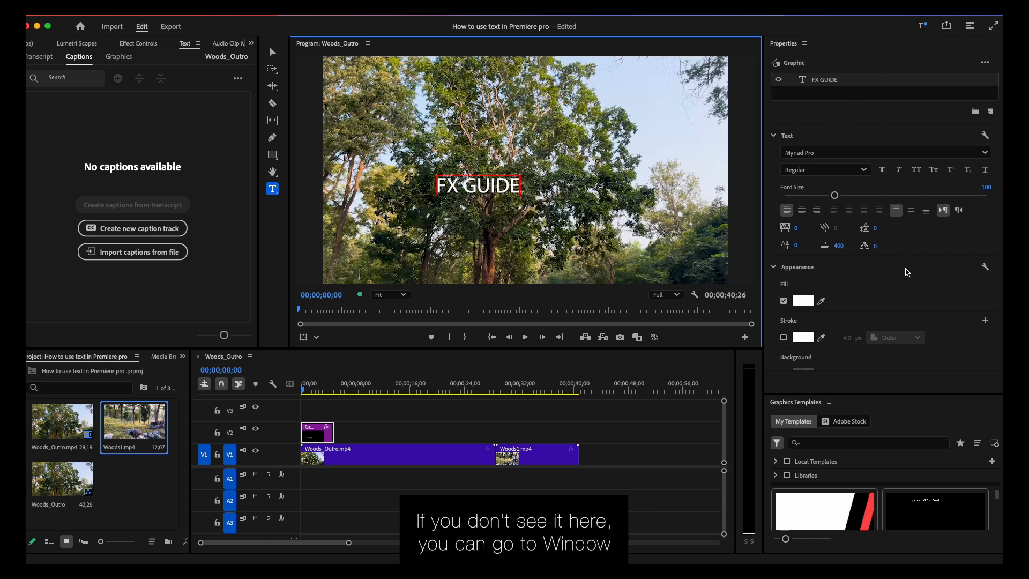
- Apply the Captions and Graphics workspace
left_click(312, 8)
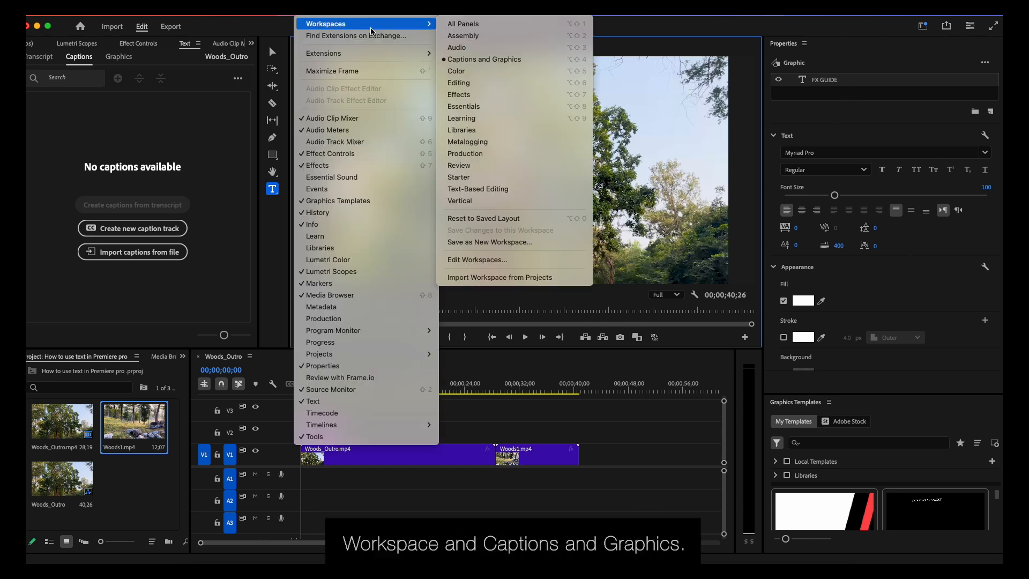
left_click(493, 60)
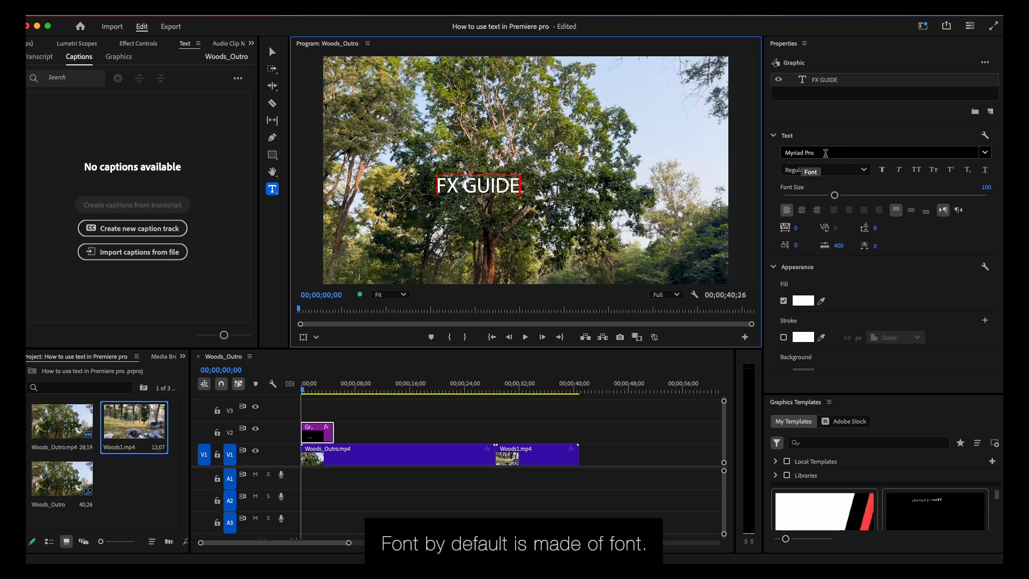
- Format the whole FX GUIDE title as Helvetica Bold at font size 181 with tracking of -16
left_click(465, 185)
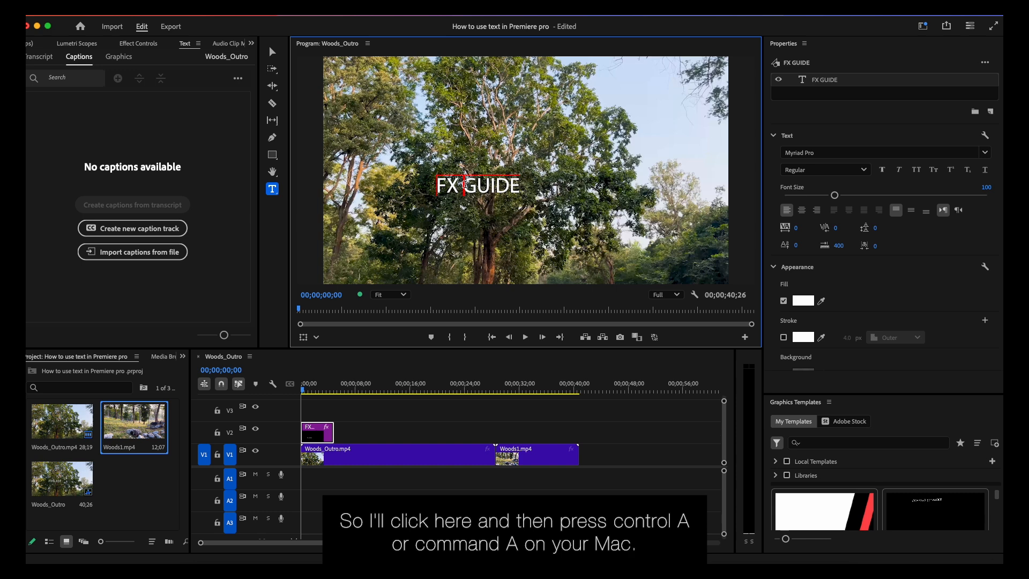
key("super+a")
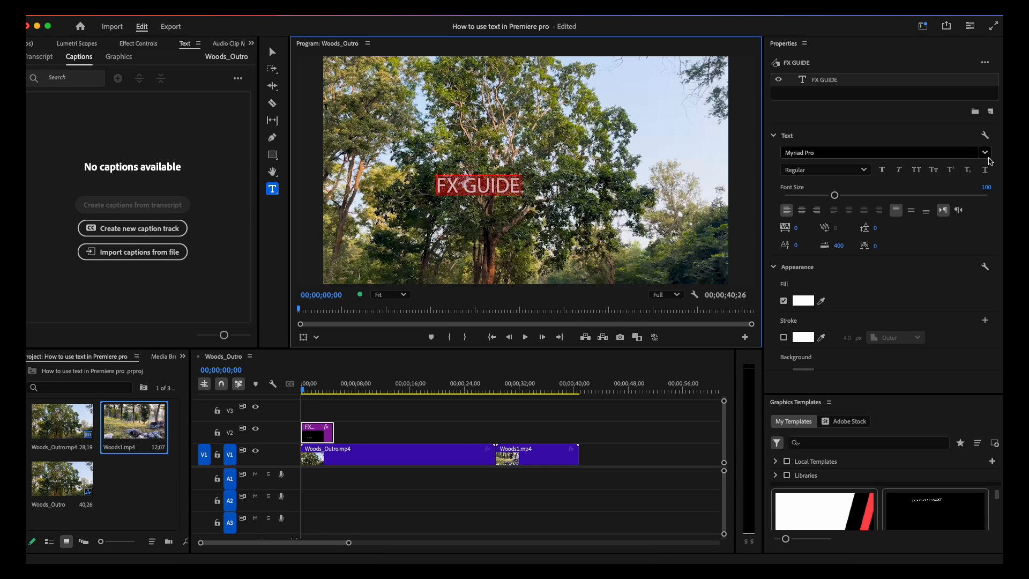
left_click(984, 155)
scroll(907, 295, "down", 1)
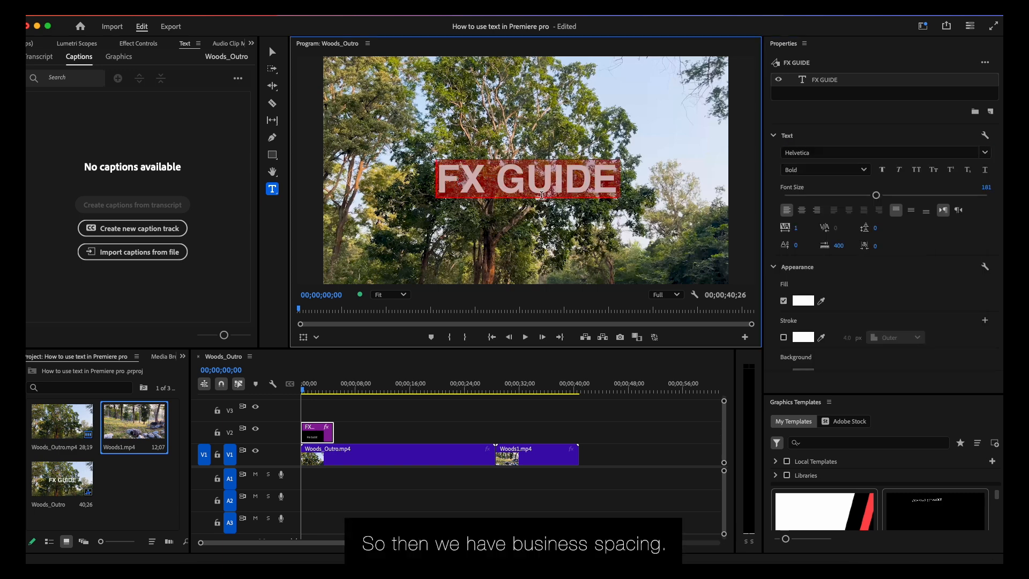
left_click(829, 228)
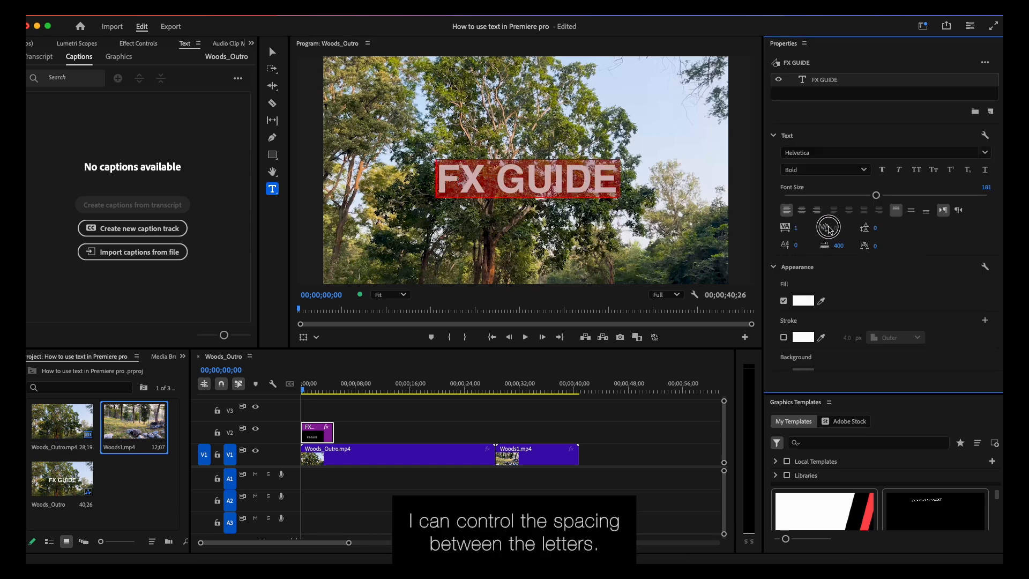
mouse_move(796, 229)
left_mouse_down()
mouse_move(863, 229)
mouse_move(777, 228)
left_mouse_up()
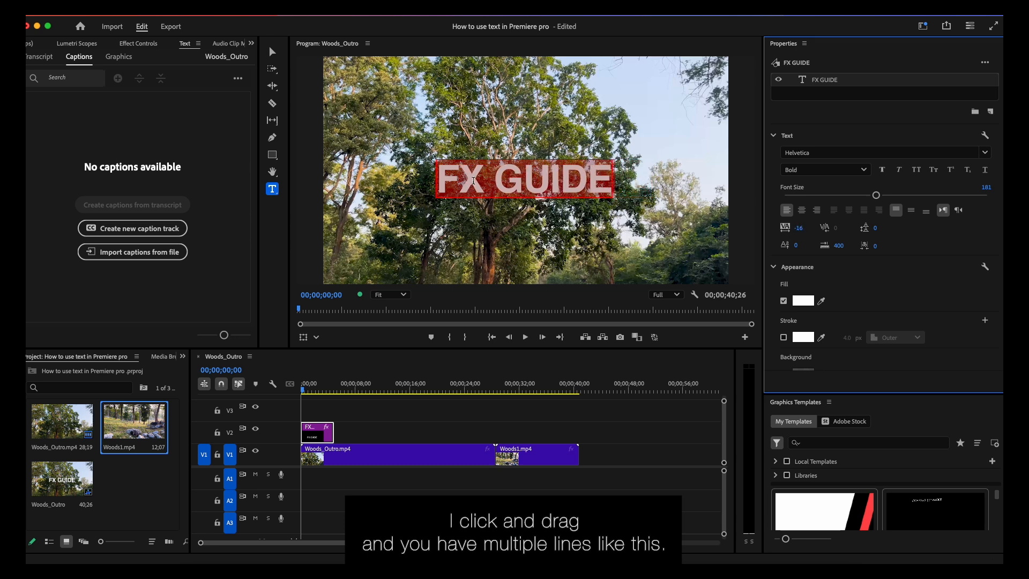
- Try splitting the title onto two lines and changing its line spacing, and undo both changes
left_click(492, 179)
key("Return")
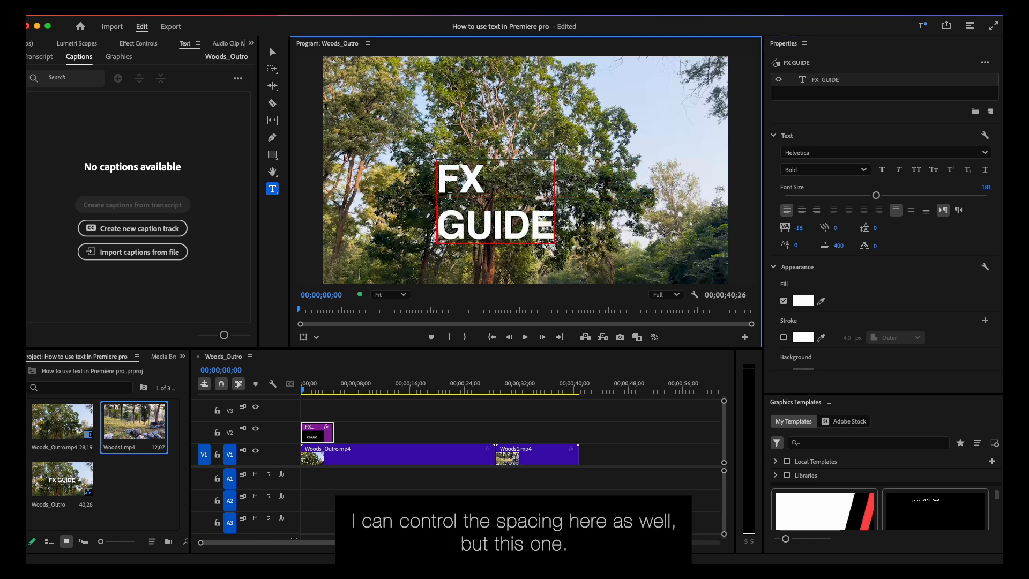
key("super+a")
left_click_drag(876, 229, 854, 229)
key("super+z")
key("super+z")
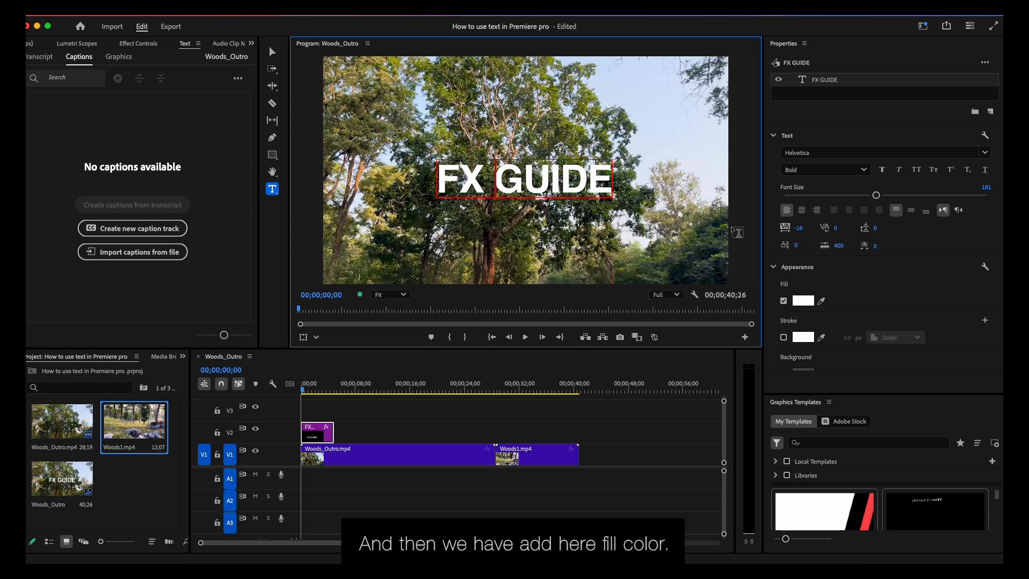
- Change the fill color of the whole title to bright green 95F610
key("super+a")
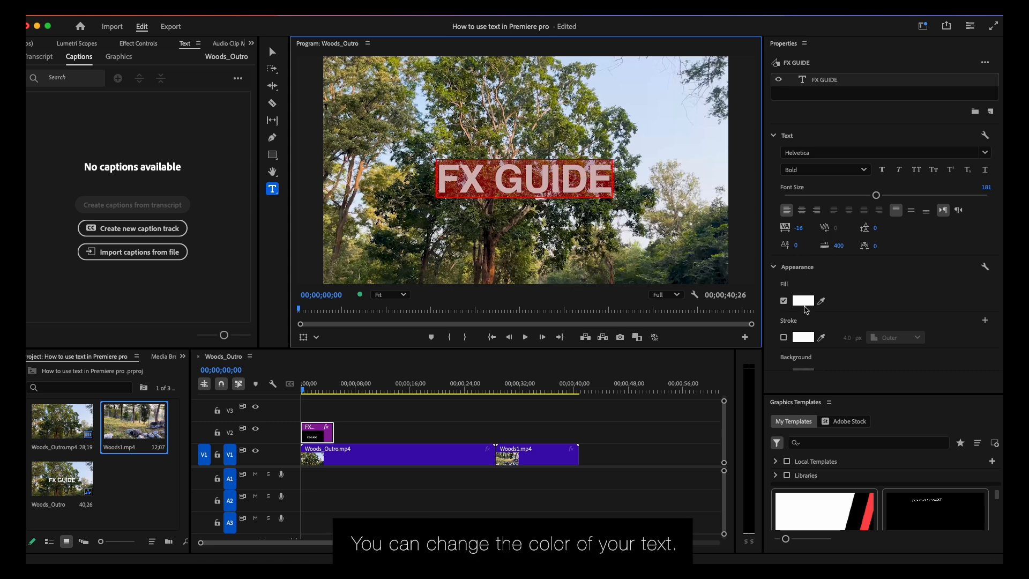
left_click(803, 302)
left_click_drag(528, 192, 593, 282)
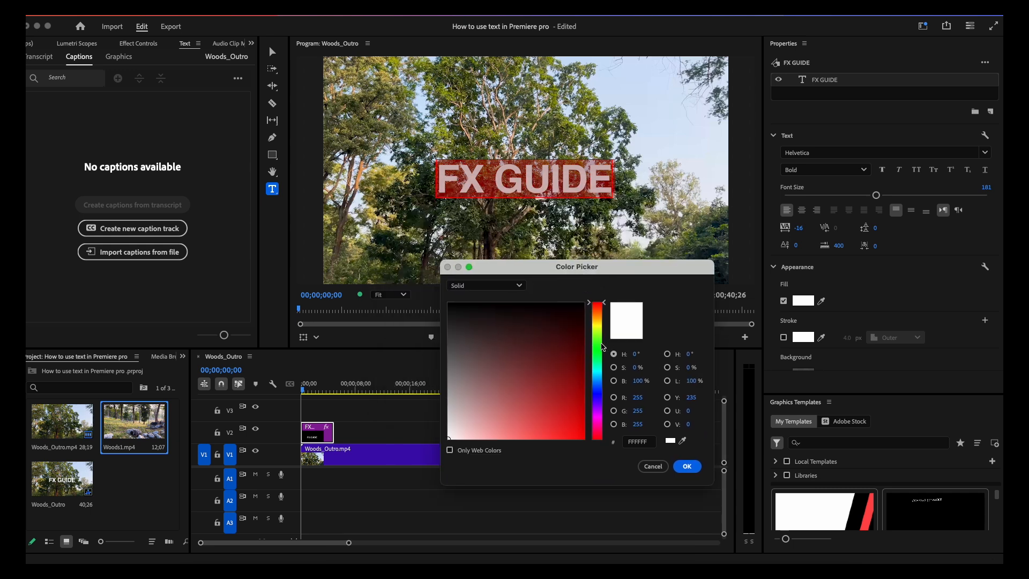
left_click(597, 335)
left_click_drag(574, 431, 579, 440)
left_click(576, 411)
left_click(578, 433)
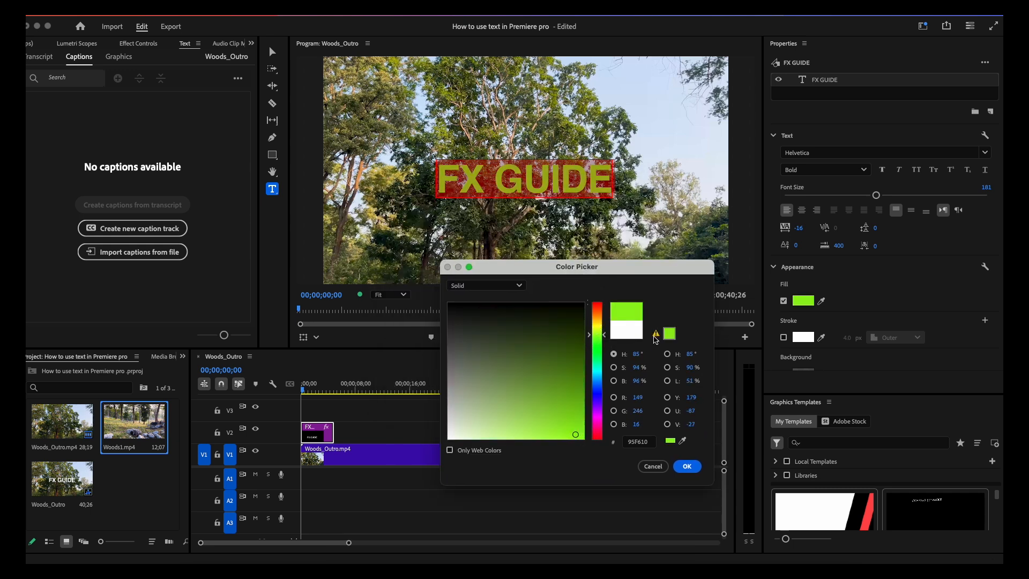
left_click(687, 466)
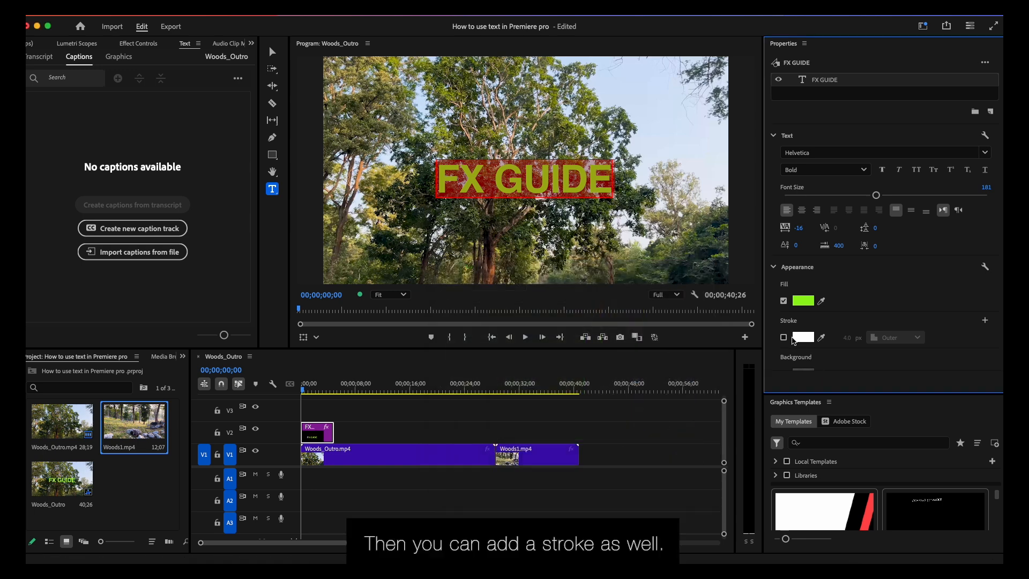
- Try a white outer stroke of 7 px on the title and disable it again
left_click(783, 337)
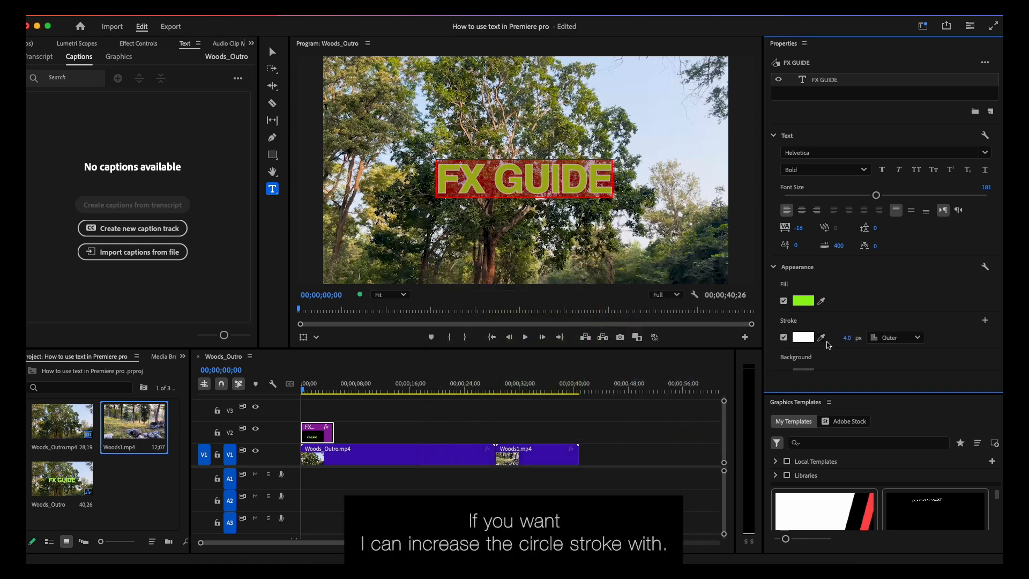
left_click_drag(847, 342, 857, 342)
left_click(783, 337)
- Enable a black background behind the title at 100% opacity and check it with the text deselected
scroll(842, 342, "down", 4)
scroll(843, 346, "down", 3)
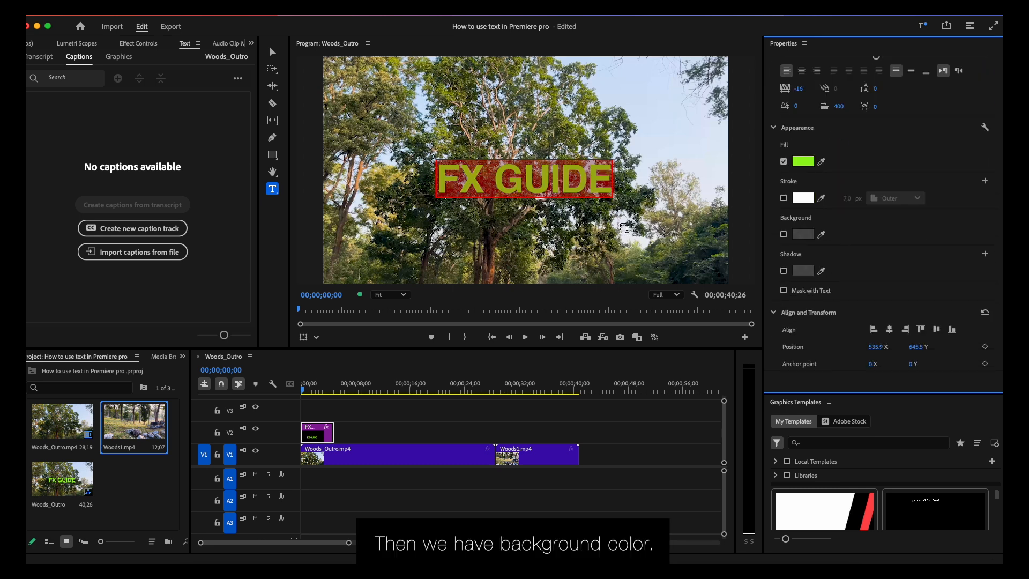
left_click(784, 235)
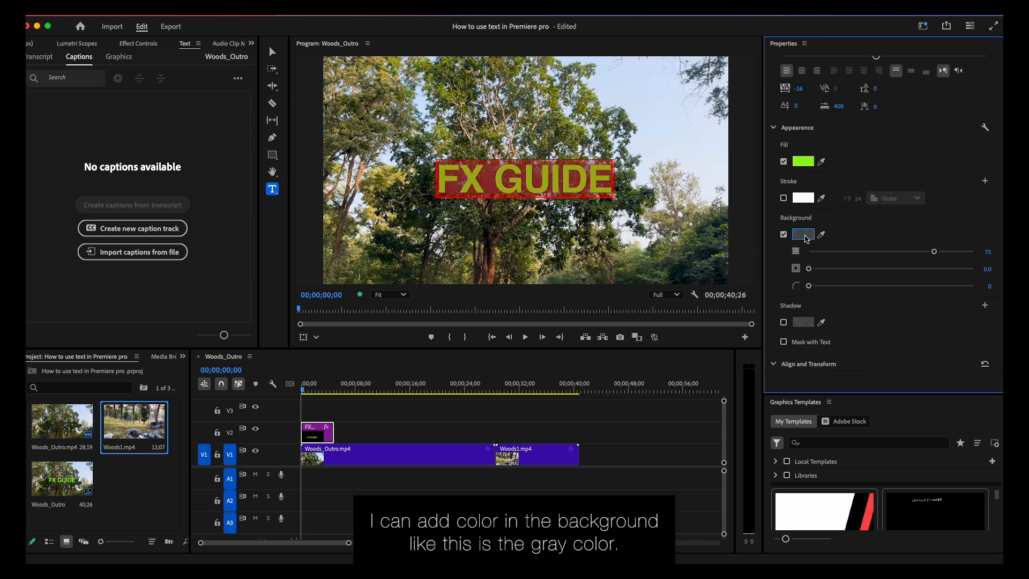
left_click(804, 235)
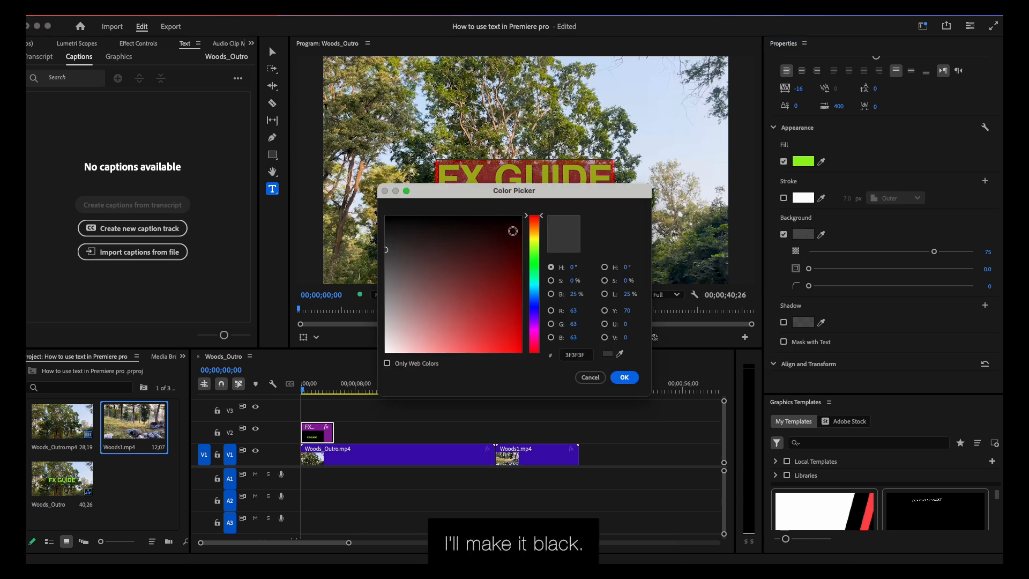
left_click(513, 229)
left_click(624, 378)
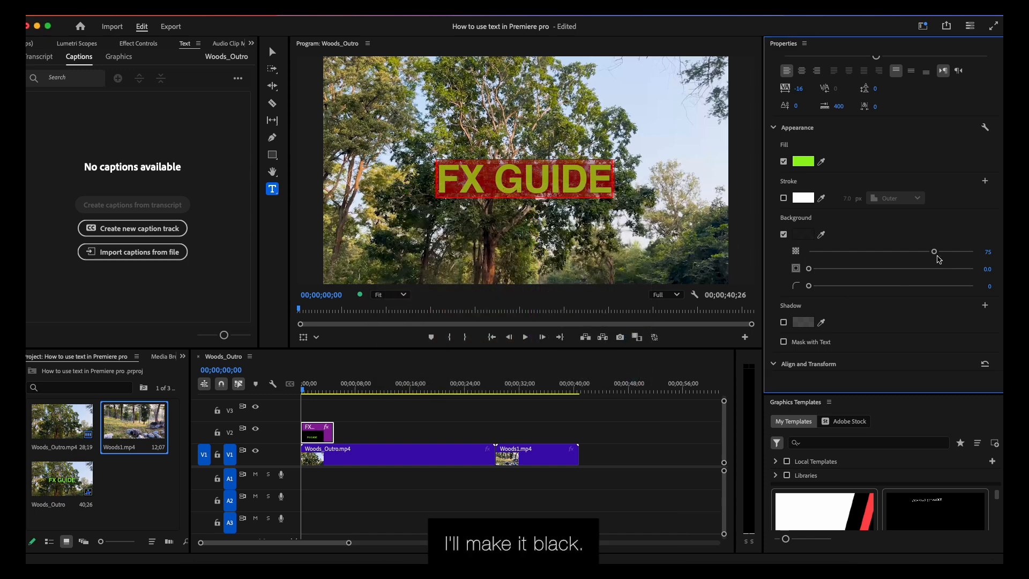
left_click_drag(935, 252, 975, 252)
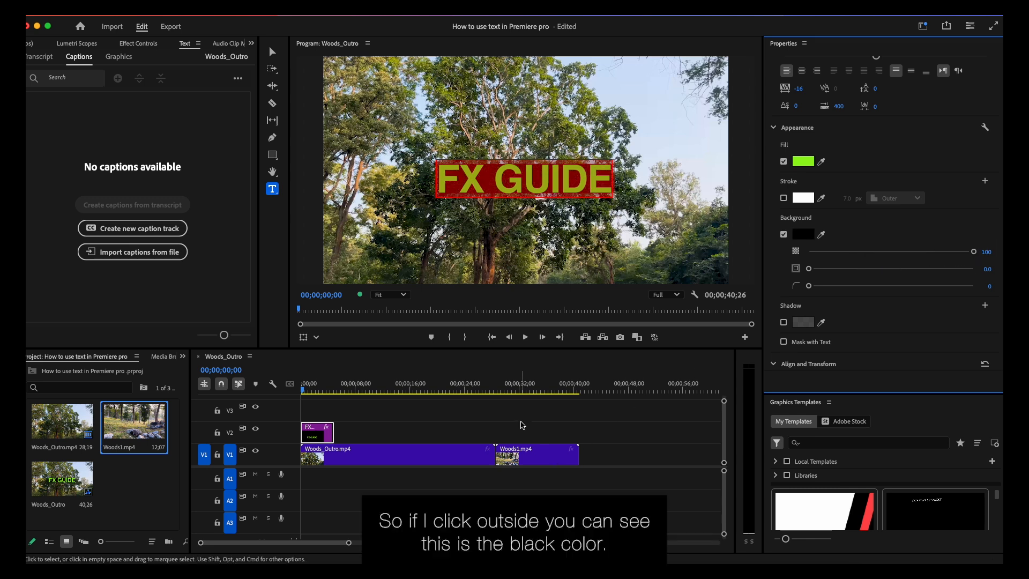
left_click(521, 427)
left_click(317, 441)
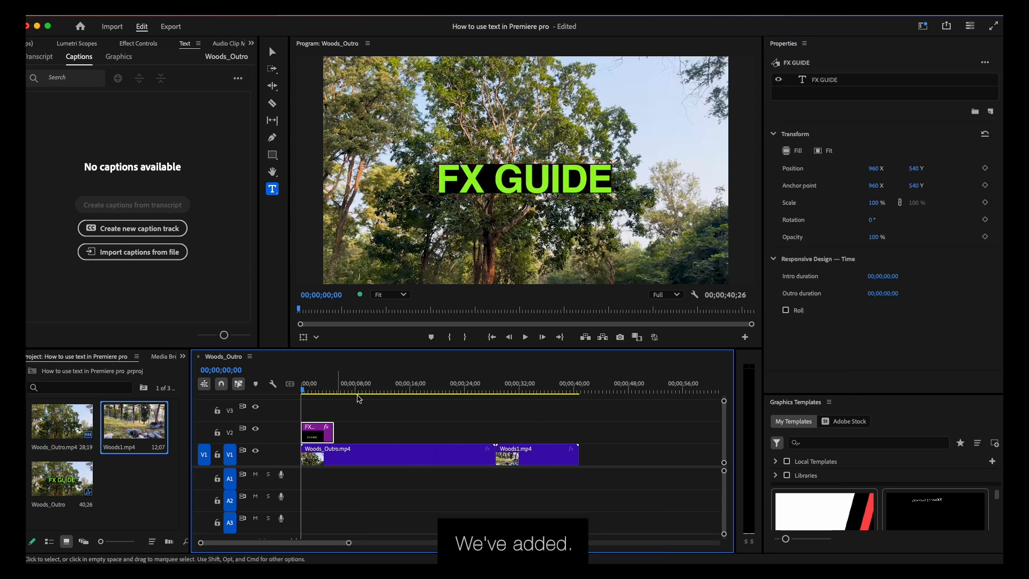
- Set the title background's size to 40.6 and its corner radius to 16
left_click(454, 176)
key("super+a")
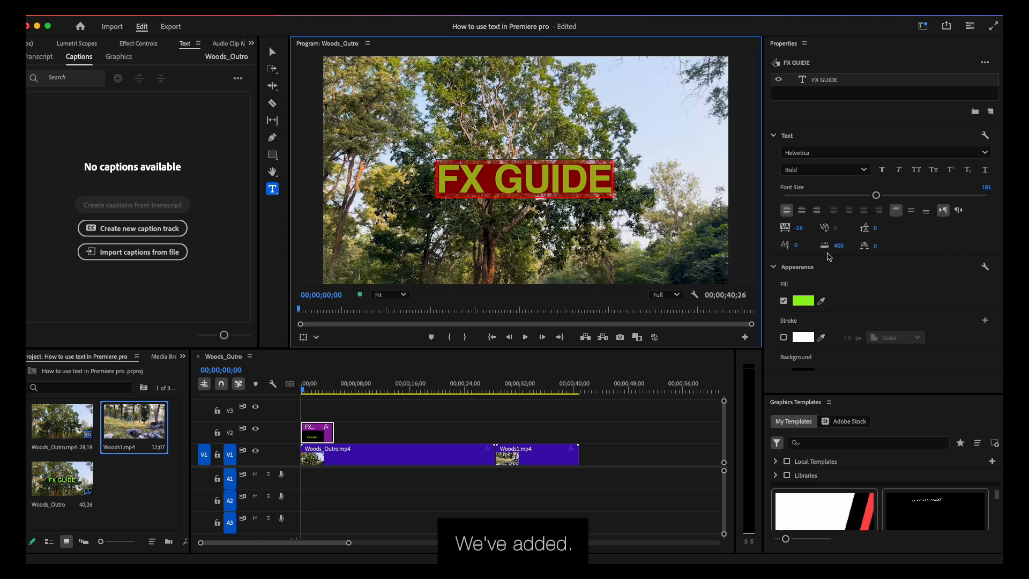
scroll(887, 293, "down", 4)
scroll(887, 292, "down", 2)
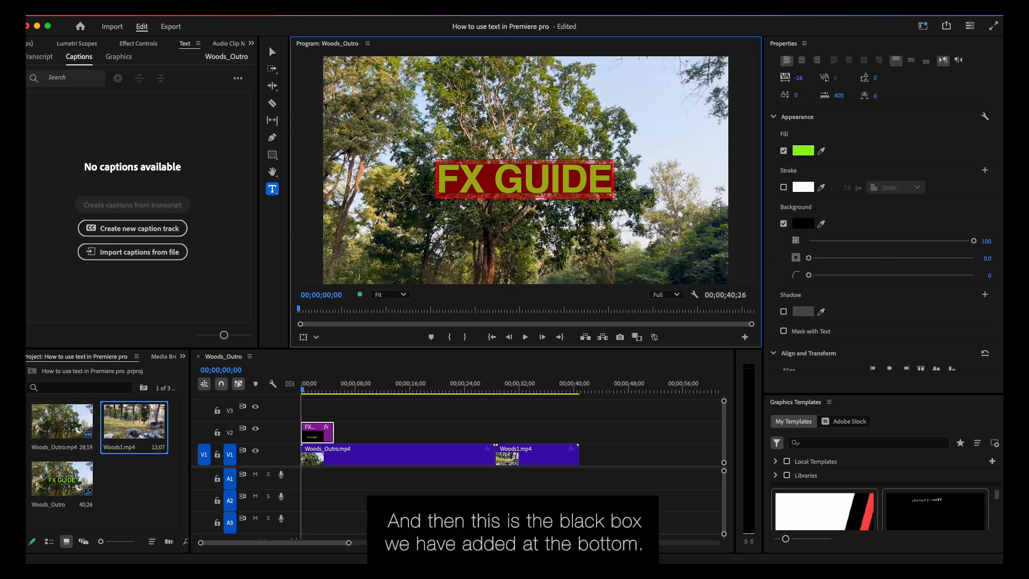
left_click_drag(810, 260, 876, 258)
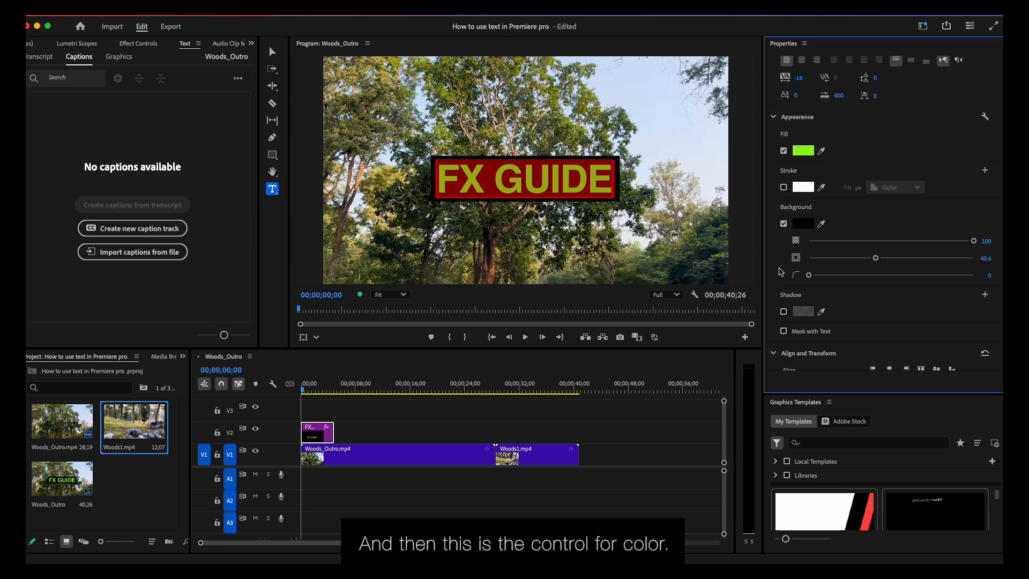
left_click_drag(809, 275, 853, 275)
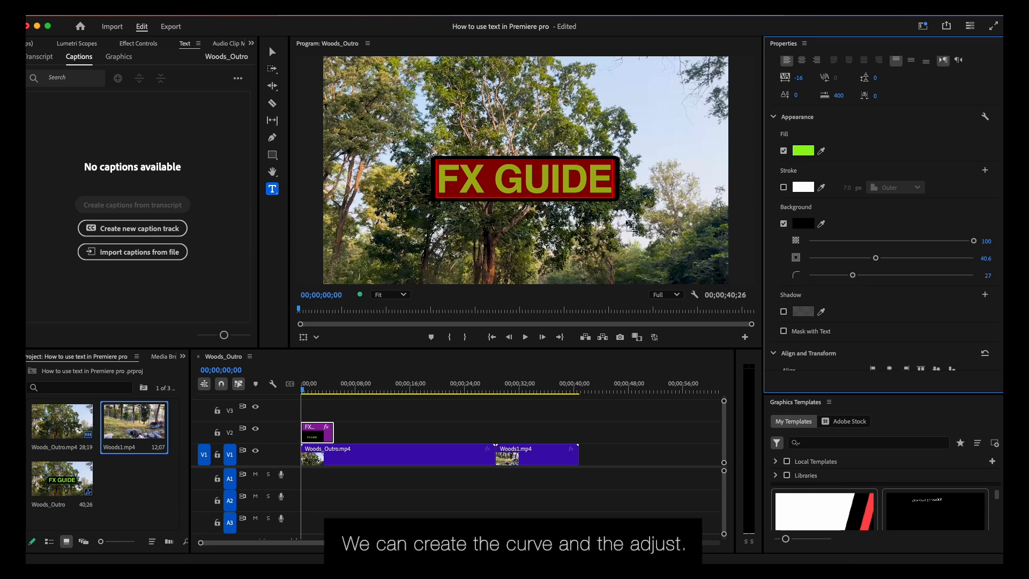
left_click(834, 276)
scroll(858, 311, "down", 3)
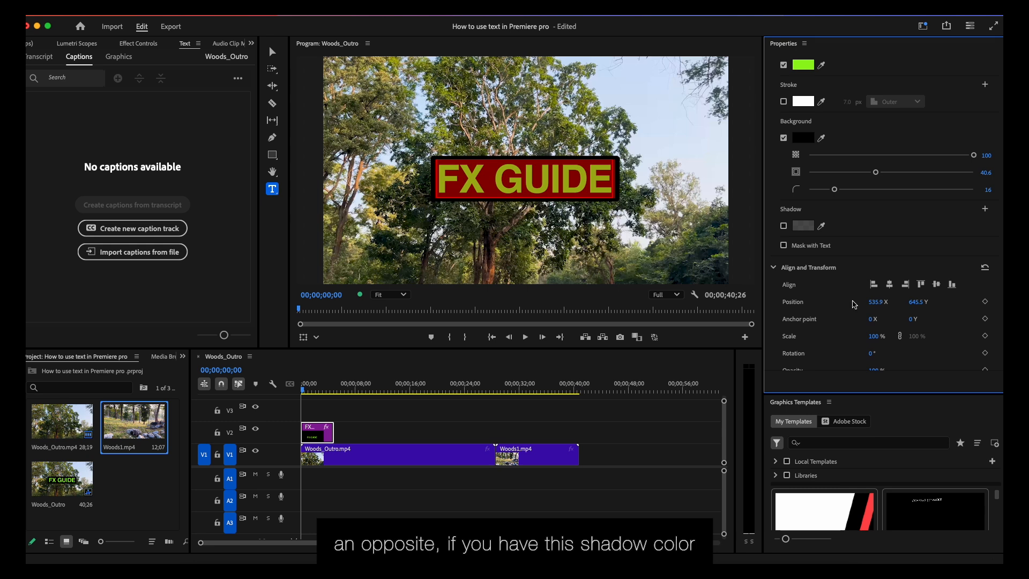
- Try a shadow on the title text and disable it again
left_click(784, 226)
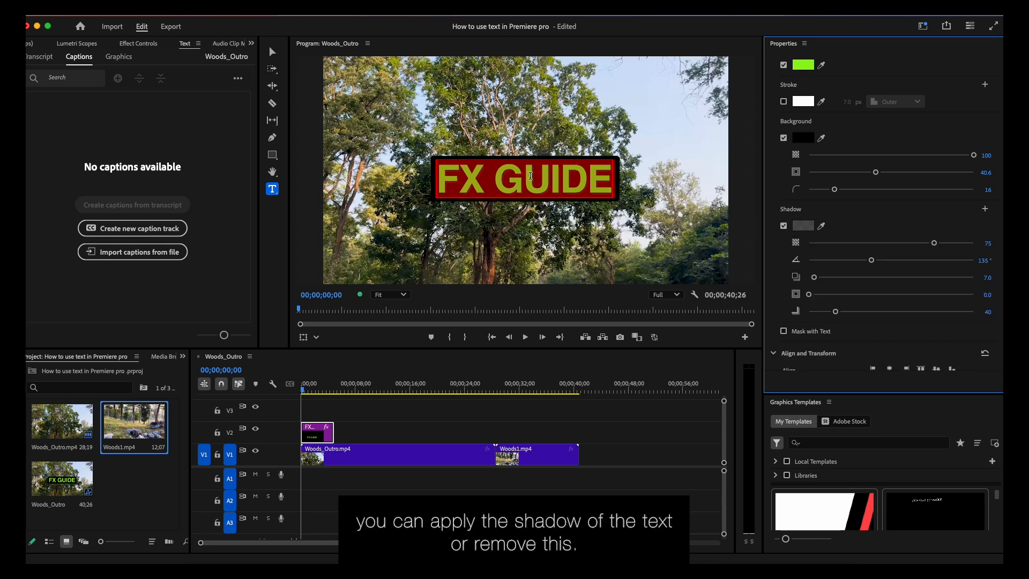
left_click(783, 225)
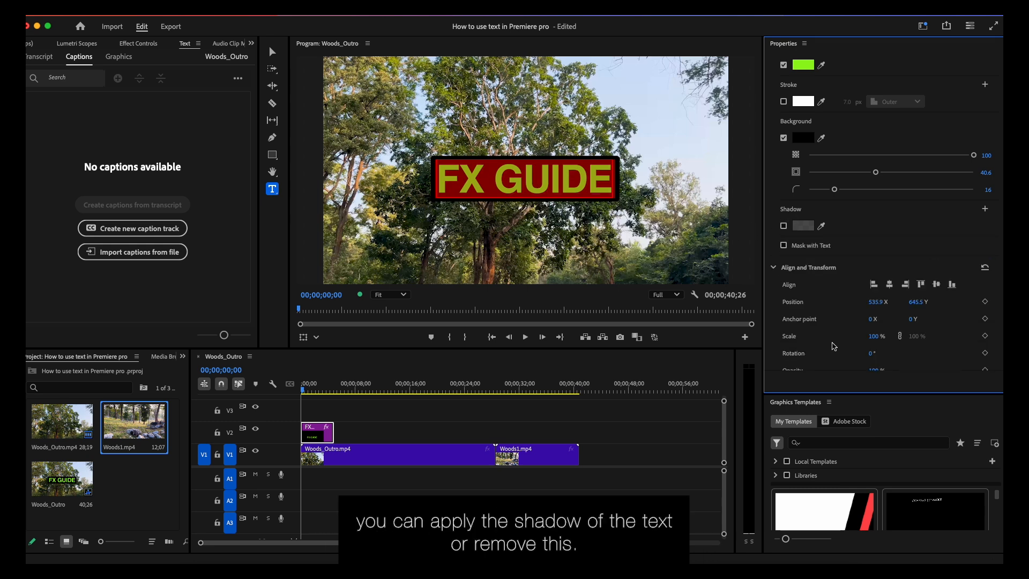
- Center the FX GUIDE title horizontally and vertically in the video frame
scroll(834, 346, "down", 2)
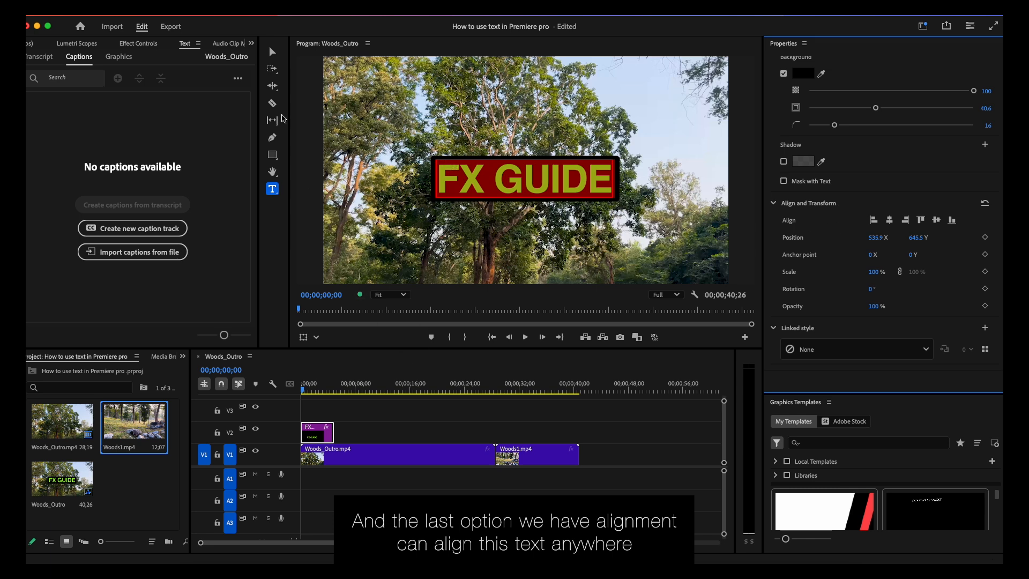
left_click(273, 52)
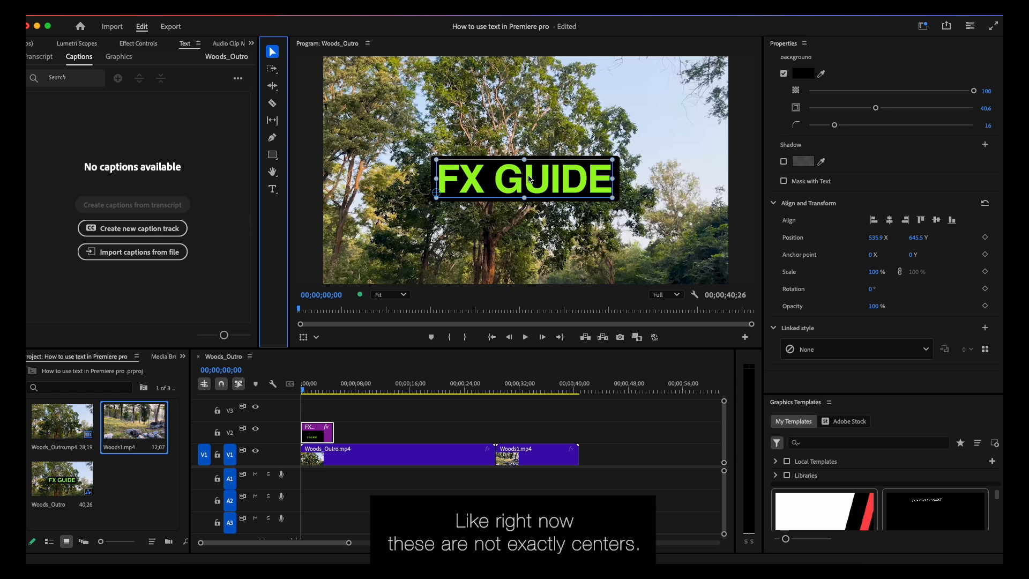
left_click(889, 220)
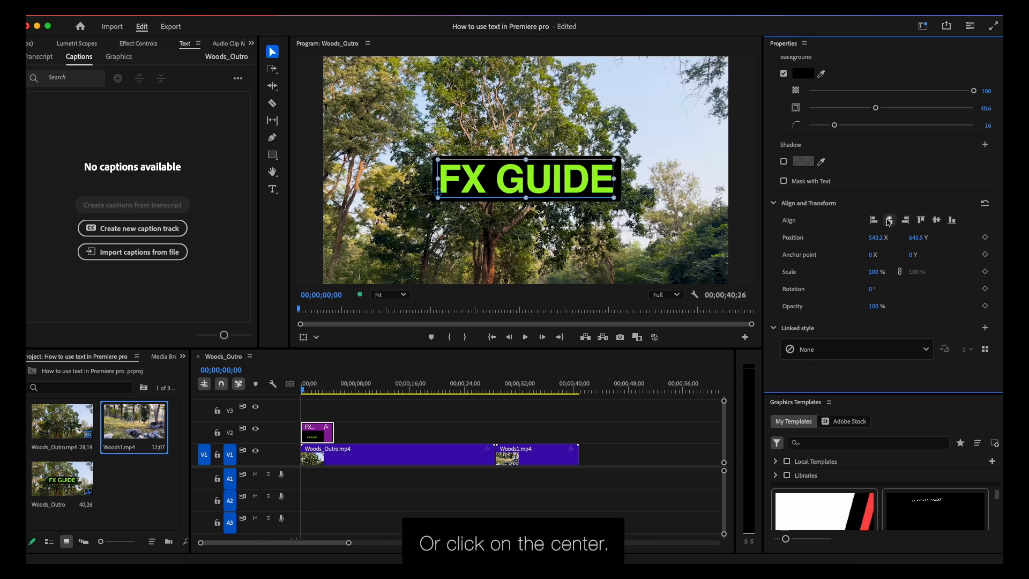
left_click(936, 220)
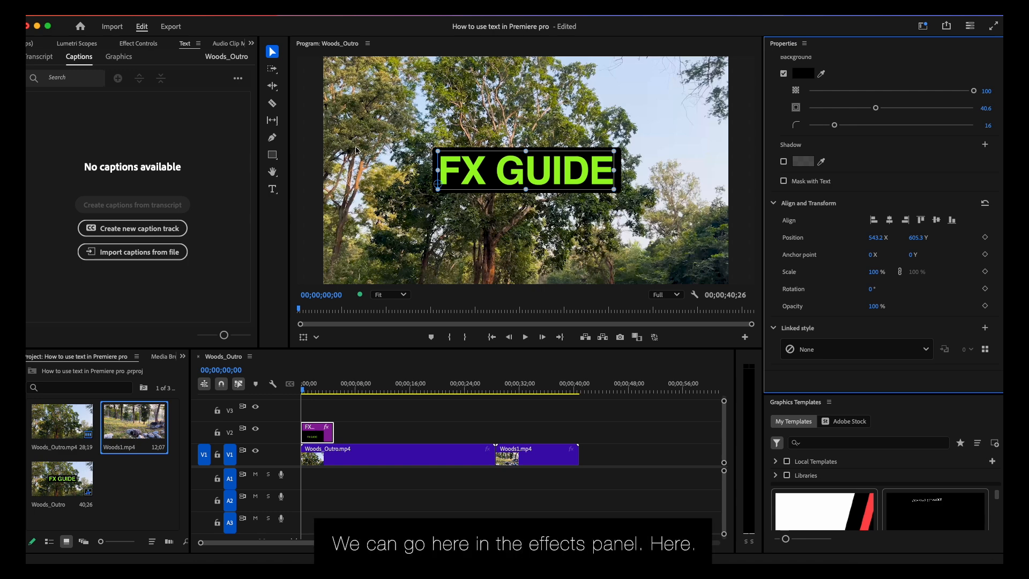
- Start animating the FX GUIDE title's Motion Scale at 00;00;00;00 with a keyframe value of 50
left_click(140, 45)
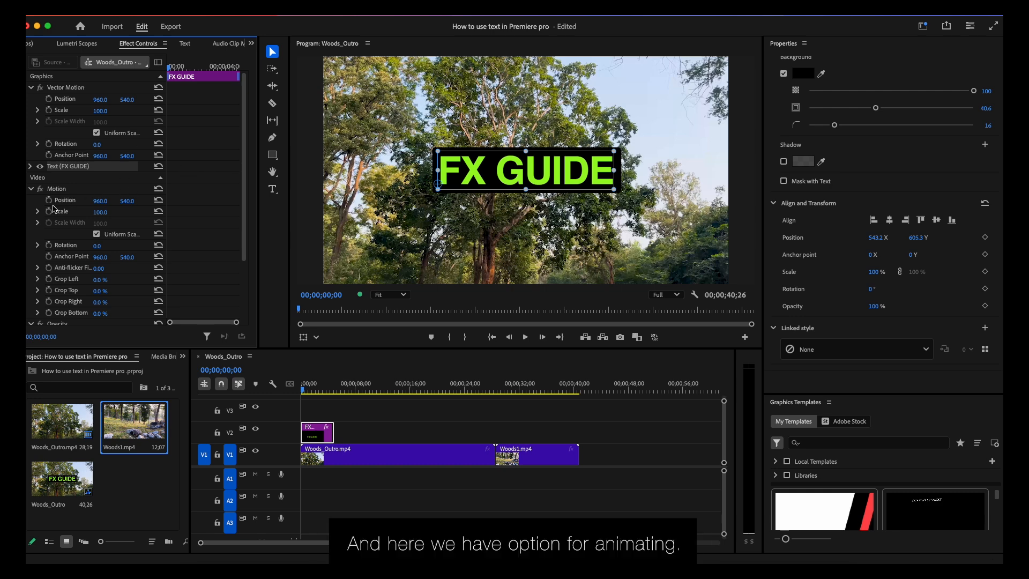
scroll(53, 210, "down", 3)
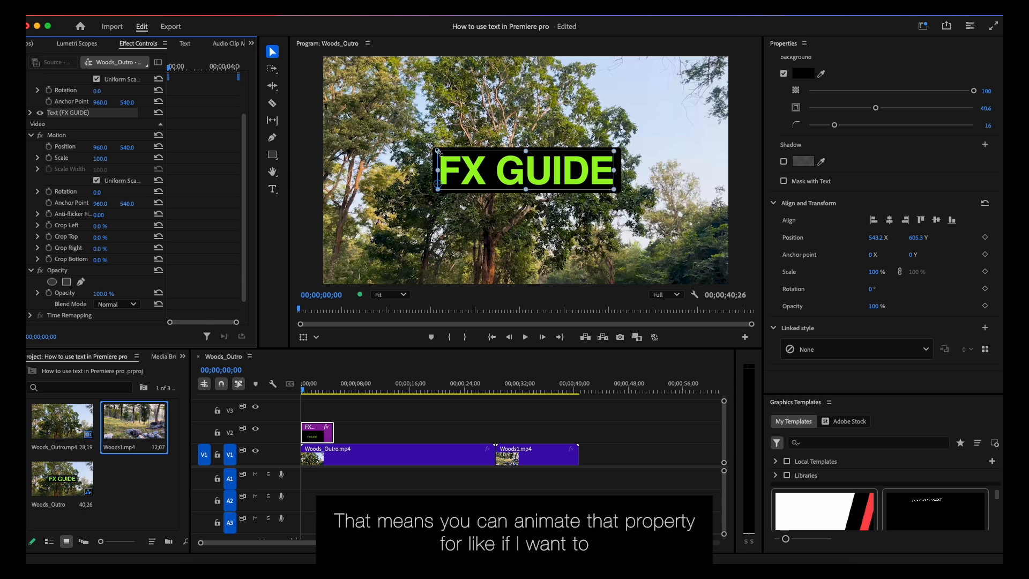
left_click(48, 158)
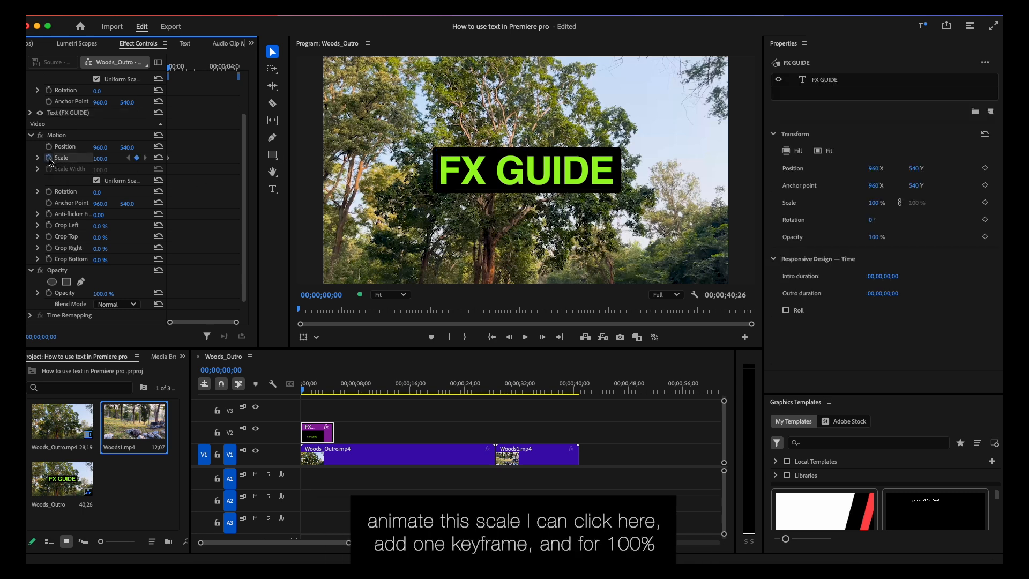
left_click(106, 158)
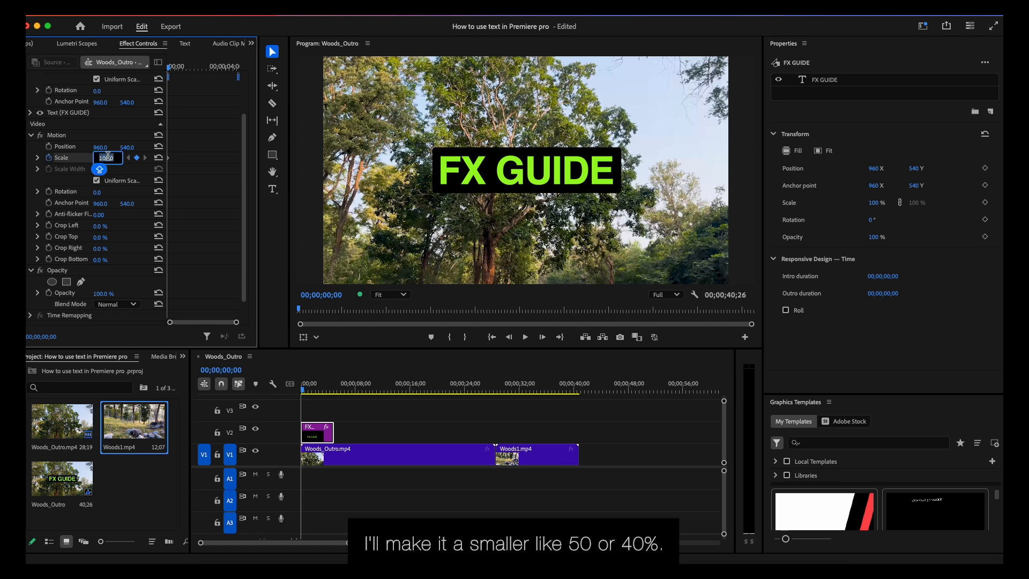
type("50")
key("Return")
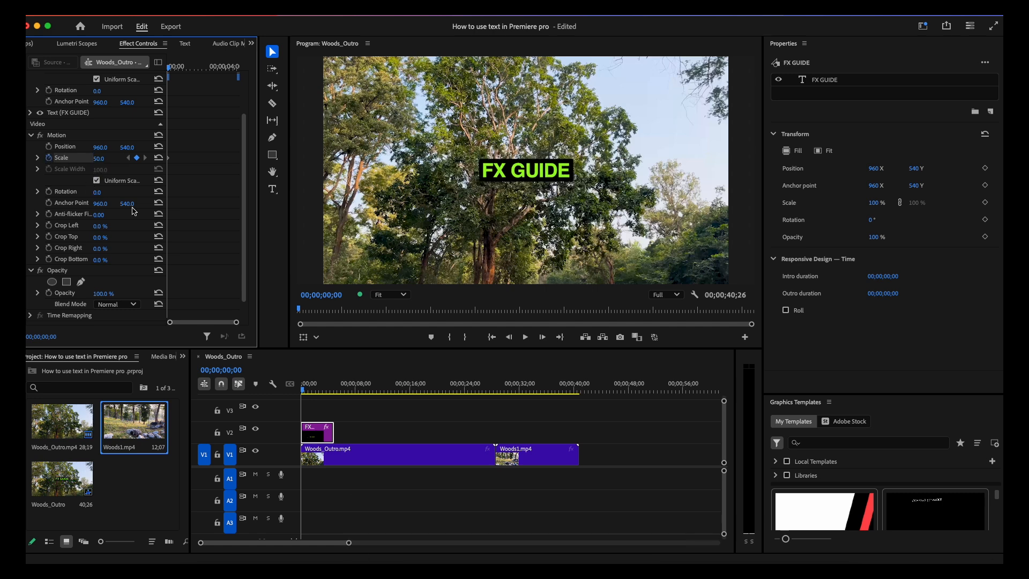
- Add a Scale keyframe of 100 at 00;00;01;22 on the title and play back the scale-up from the start
left_click_drag(309, 391, 315, 393)
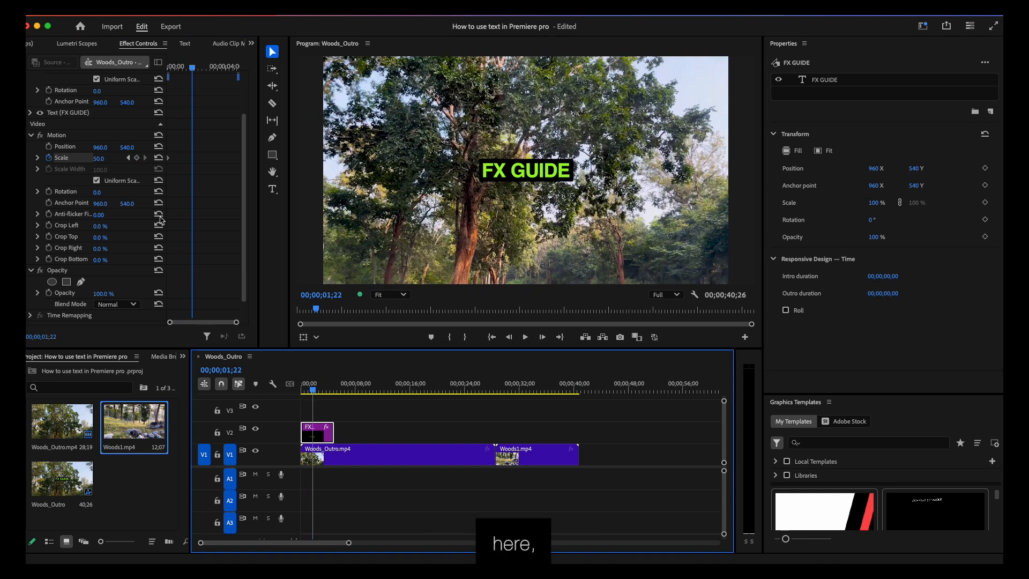
left_click(100, 159)
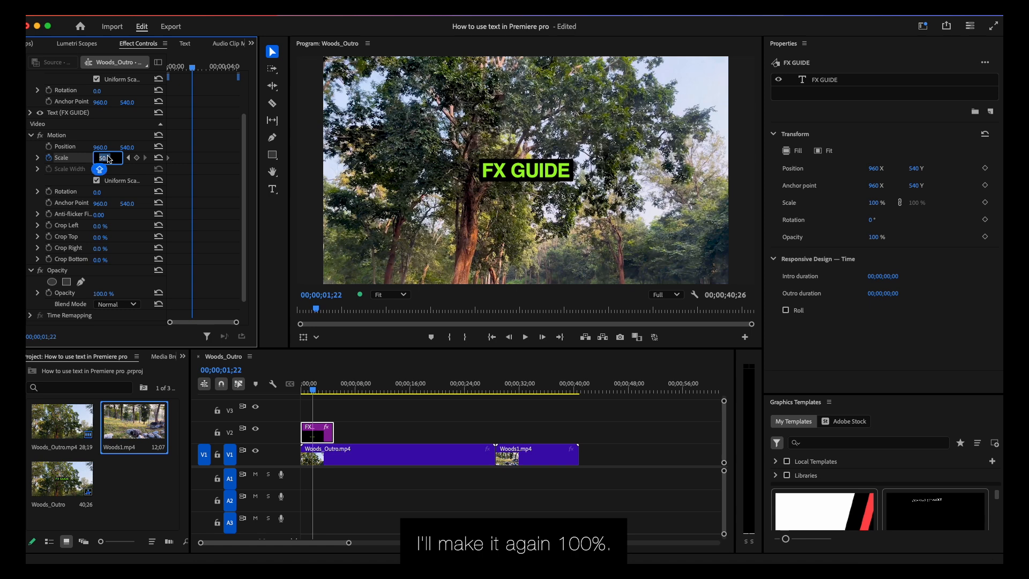
type("100")
key("Return")
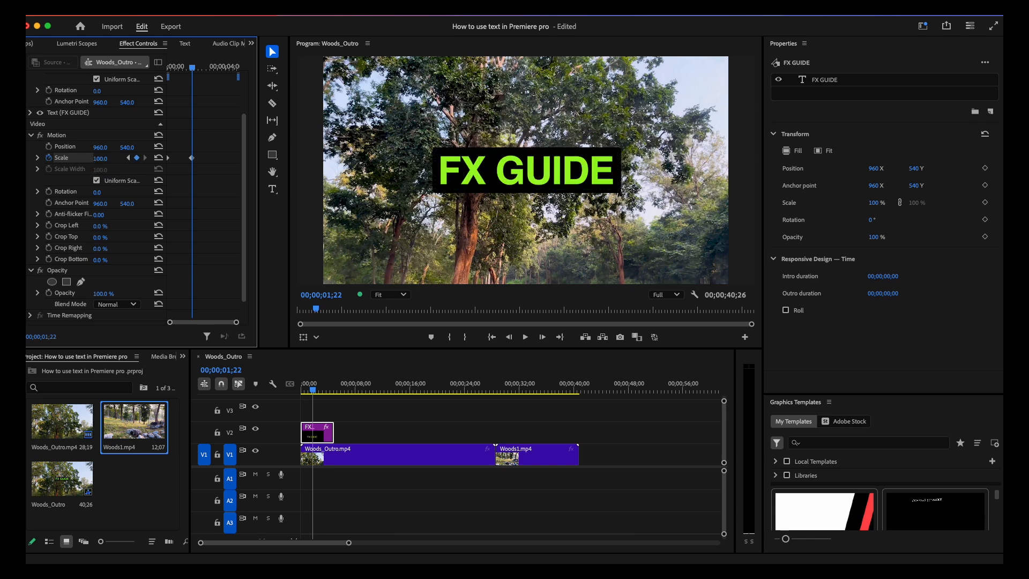
left_click_drag(313, 391, 246, 390)
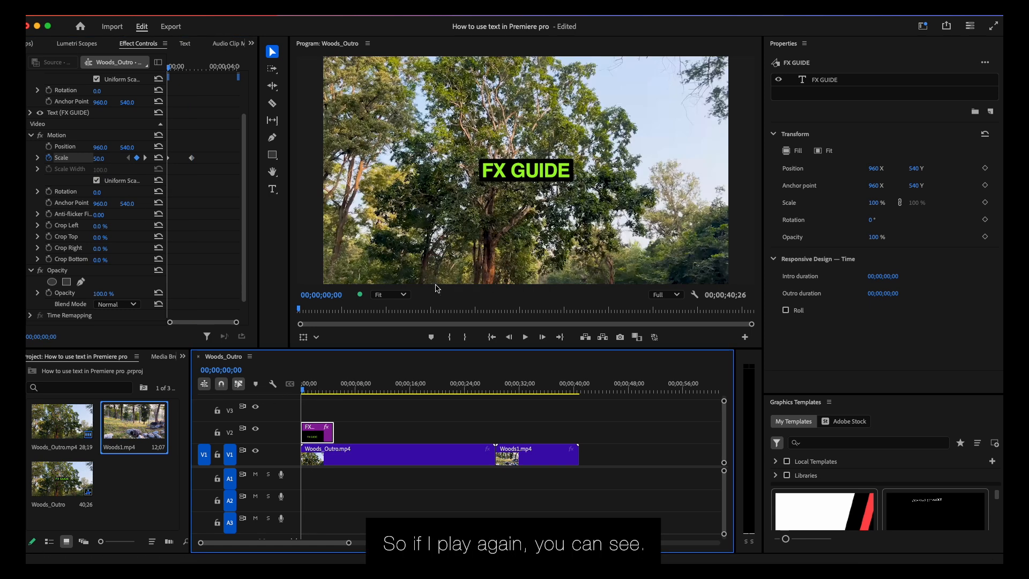
key("space")
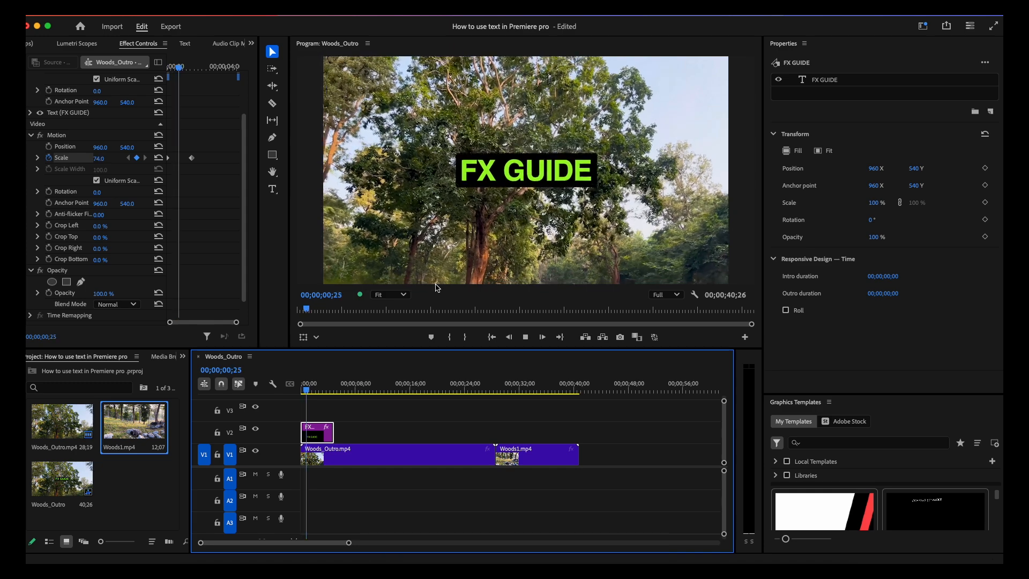
key("space")
- Start animating the FX GUIDE title's opacity at 00;00;00;00 with a keyframe value of 0%
left_click_drag(315, 391, 288, 388)
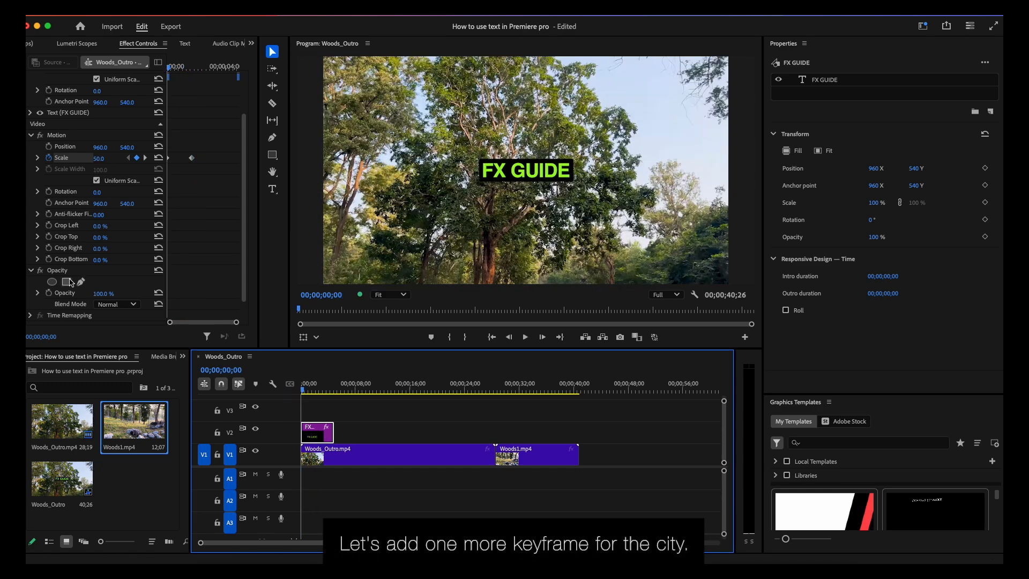
left_click(49, 293)
left_click(100, 293)
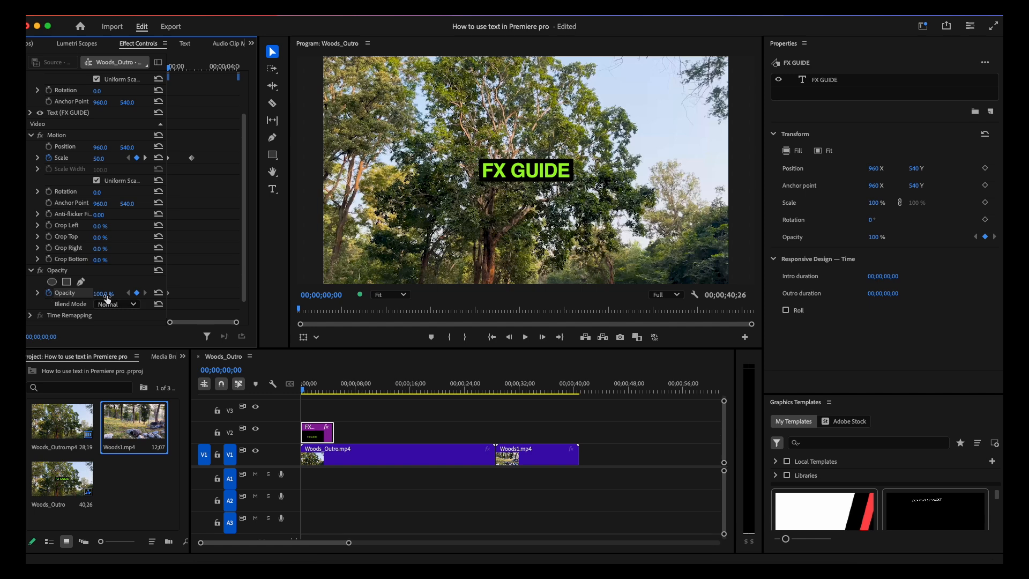
type("0")
key("Return")
- Add an opacity keyframe of 100% at 00;00;01;08 on the title and play back the fade-in from the start
left_click_drag(305, 390, 311, 393)
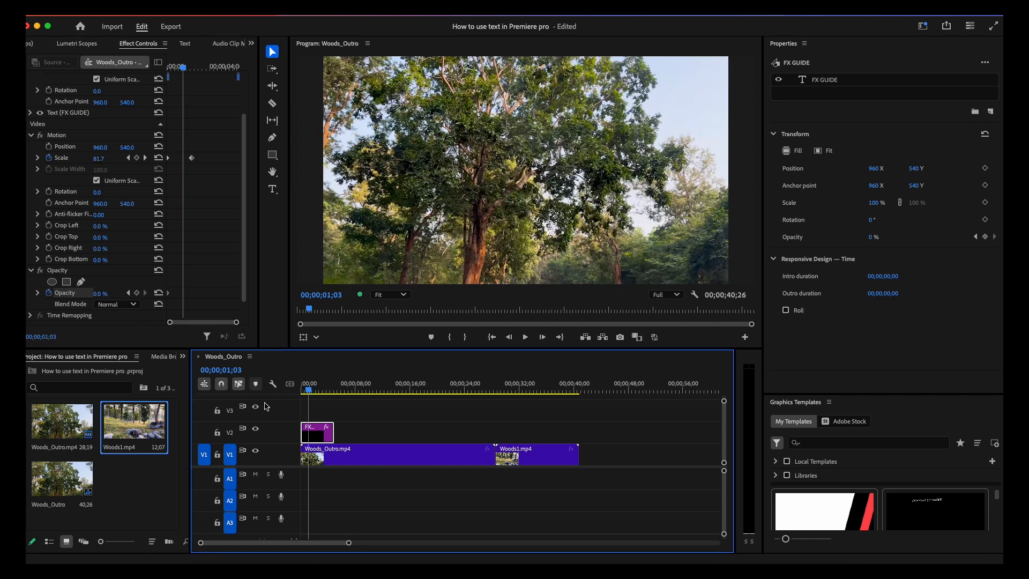
left_click_drag(308, 390, 311, 395)
left_click(107, 293)
type("1")
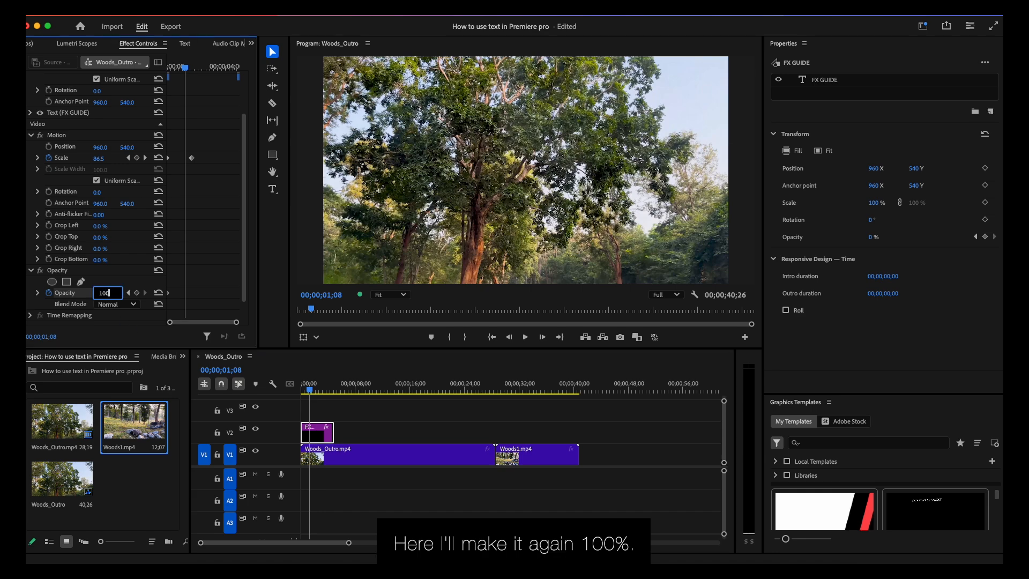
type("00")
key("Return")
left_click_drag(310, 391, 216, 380)
key("space")
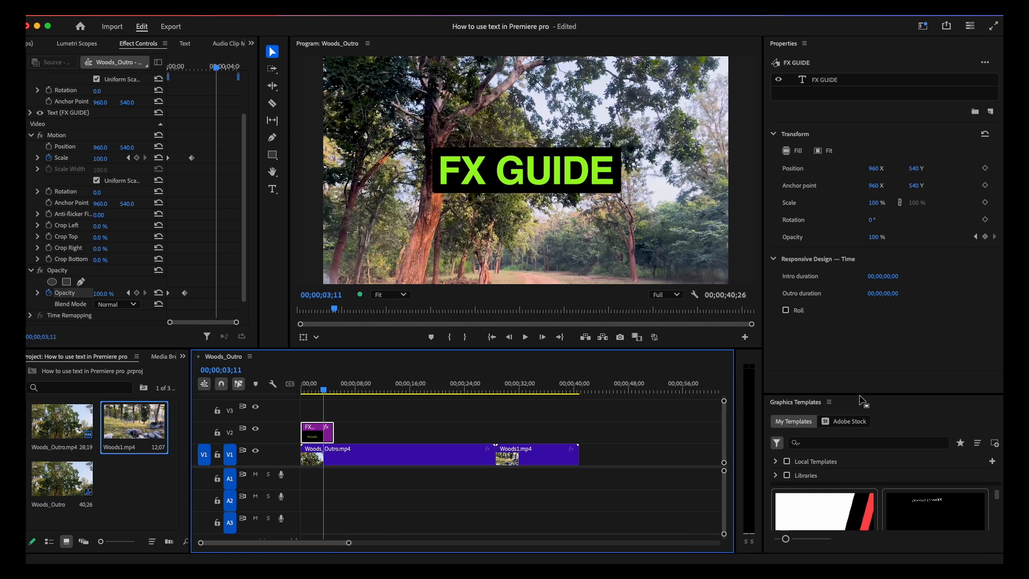
- Place the Angled Coming Up Next template on track V2 at about 8 seconds and play it back
left_click_drag(860, 394, 858, 64)
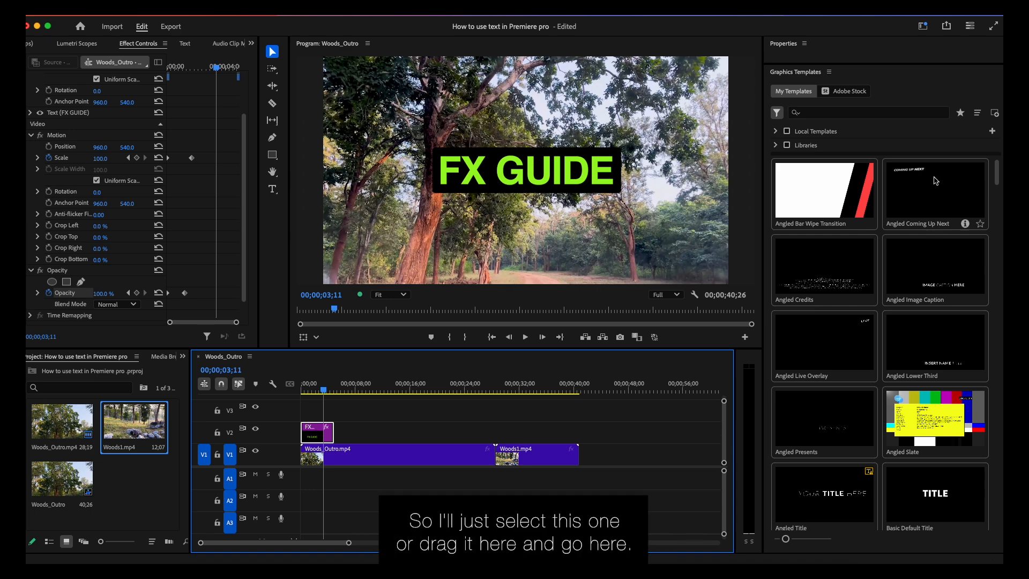
left_click(348, 388)
left_click(922, 231)
left_click_drag(935, 186, 359, 444)
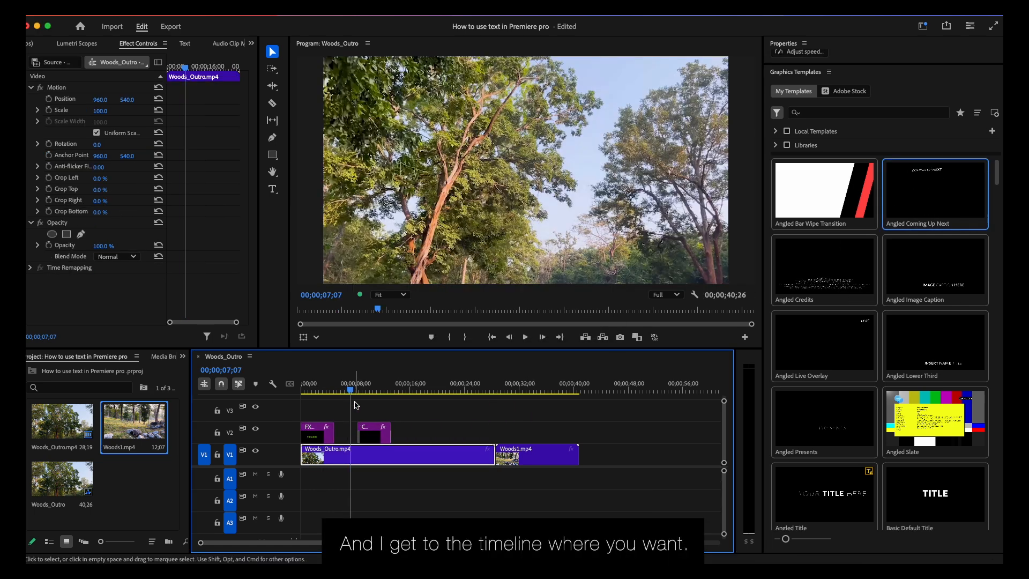
key("space")
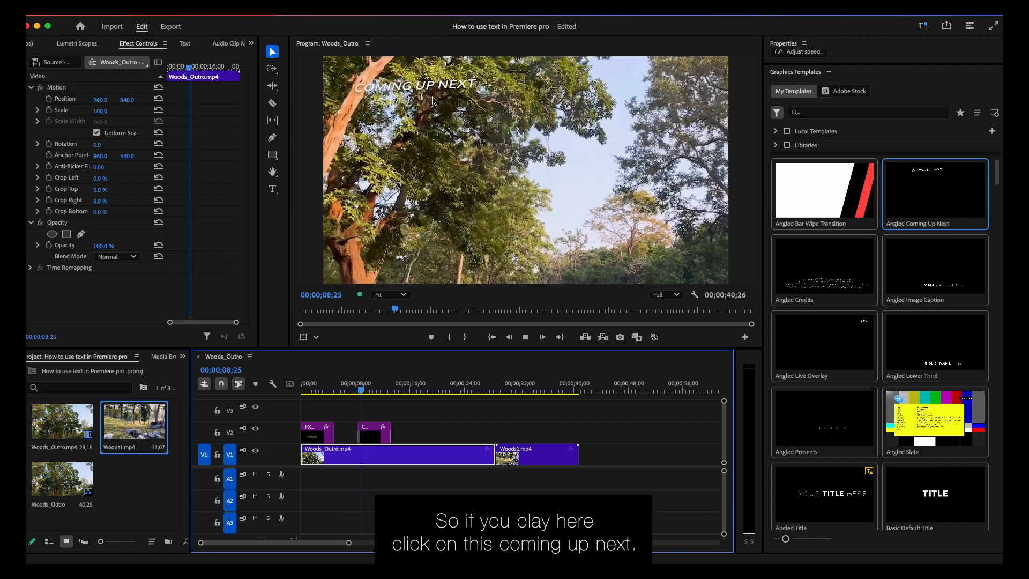
key("space")
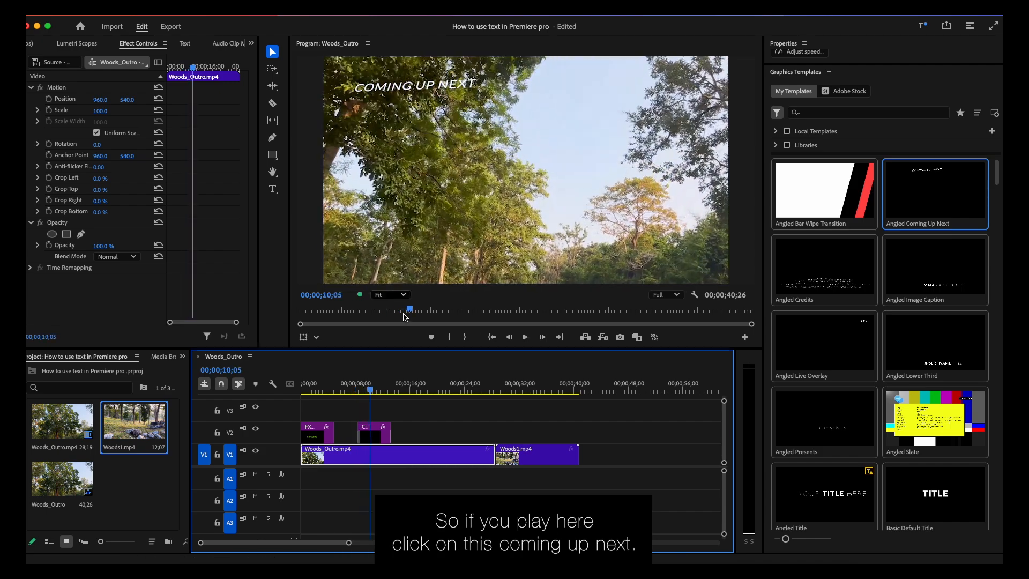
- Set the font size of the COMING UP NEXT template's text layer to 137
left_click(377, 436)
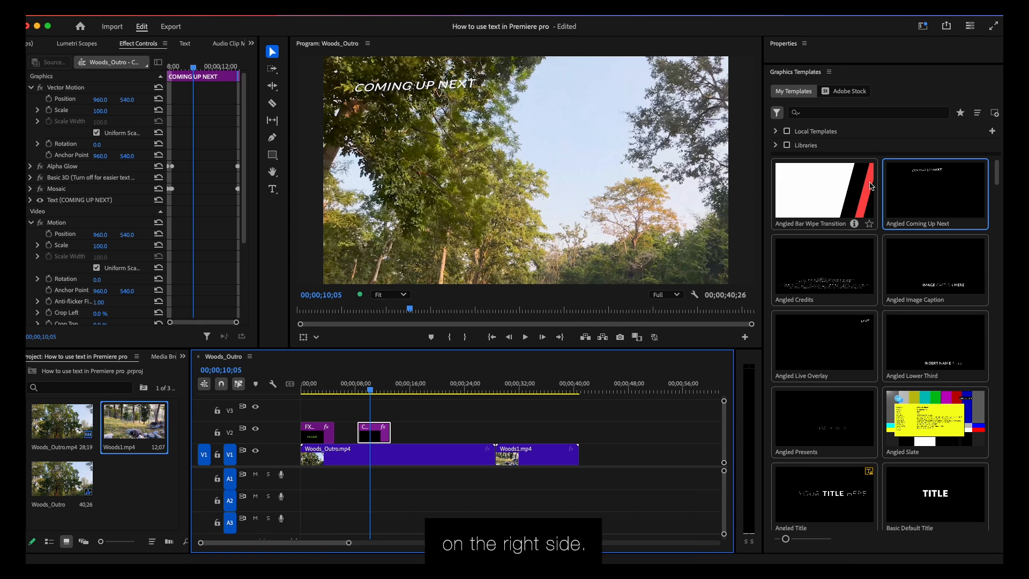
left_click_drag(857, 64, 880, 395)
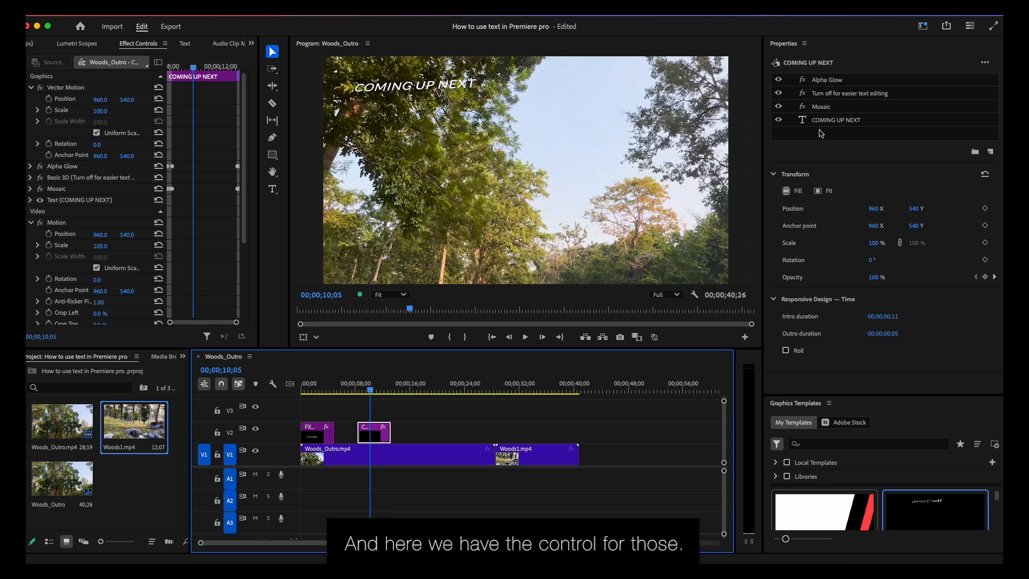
left_click(820, 120)
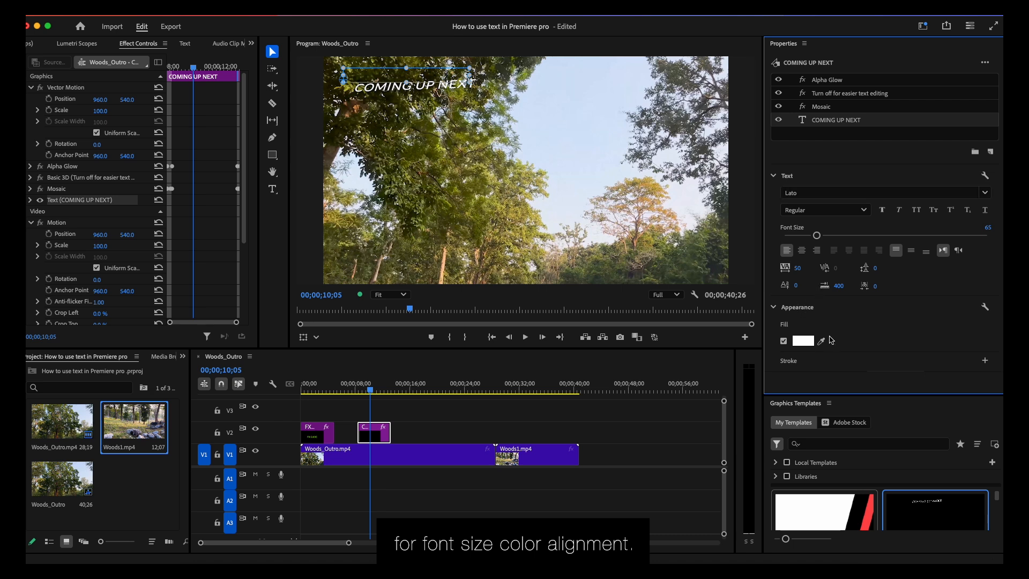
left_click_drag(815, 240, 856, 239)
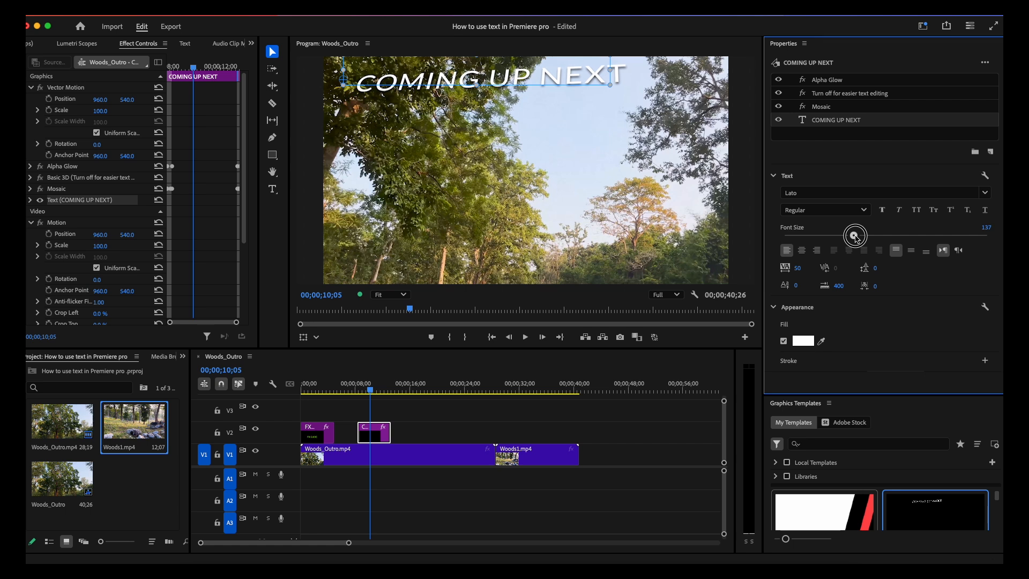
- Move the COMING UP NEXT text down from the upper edge and center it horizontally and vertically in the frame
scroll(859, 323, "down", 10)
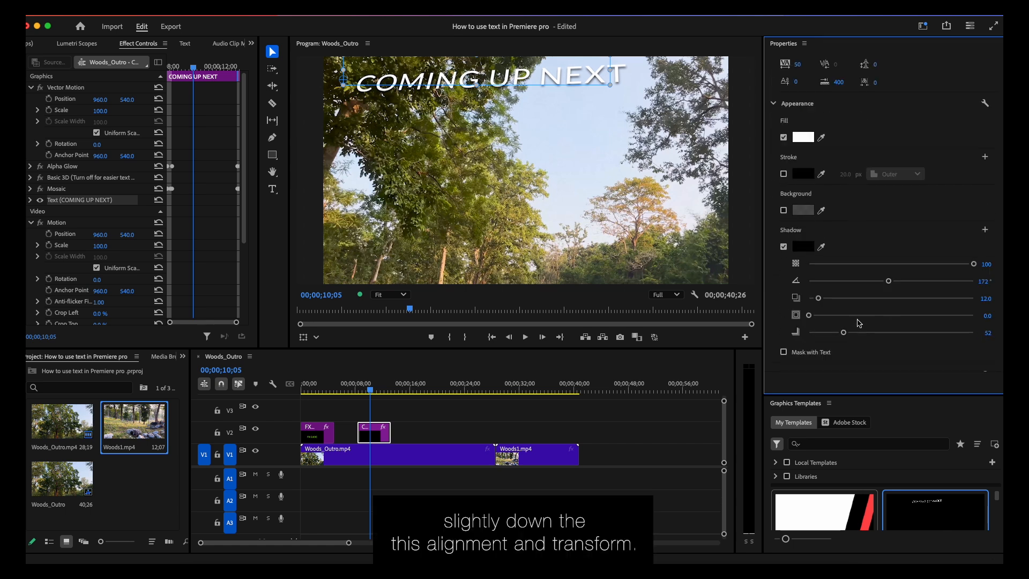
scroll(859, 323, "down", 2)
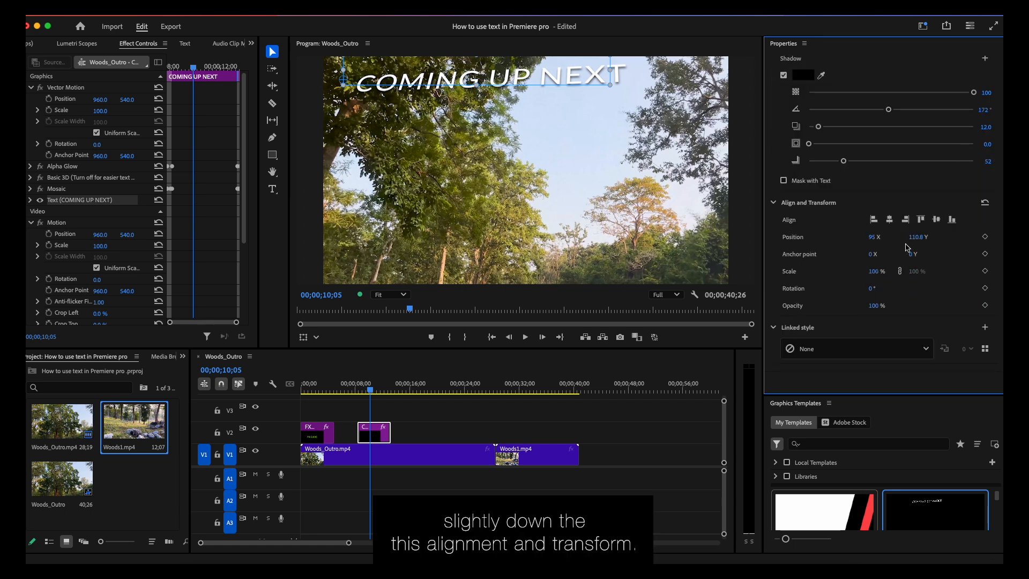
left_click_drag(915, 237, 1001, 237)
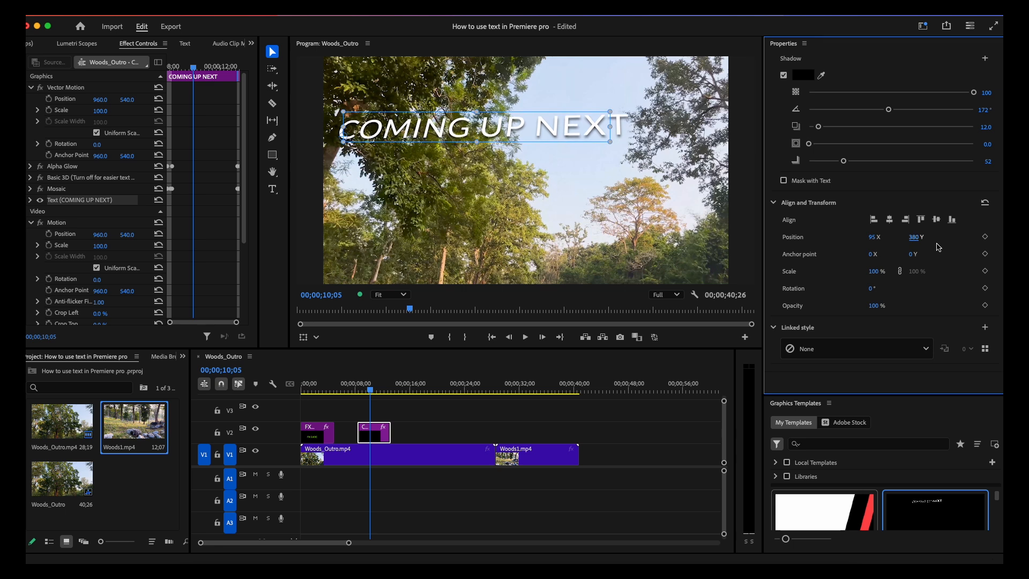
left_click_drag(915, 236, 965, 237)
left_click_drag(874, 237, 988, 236)
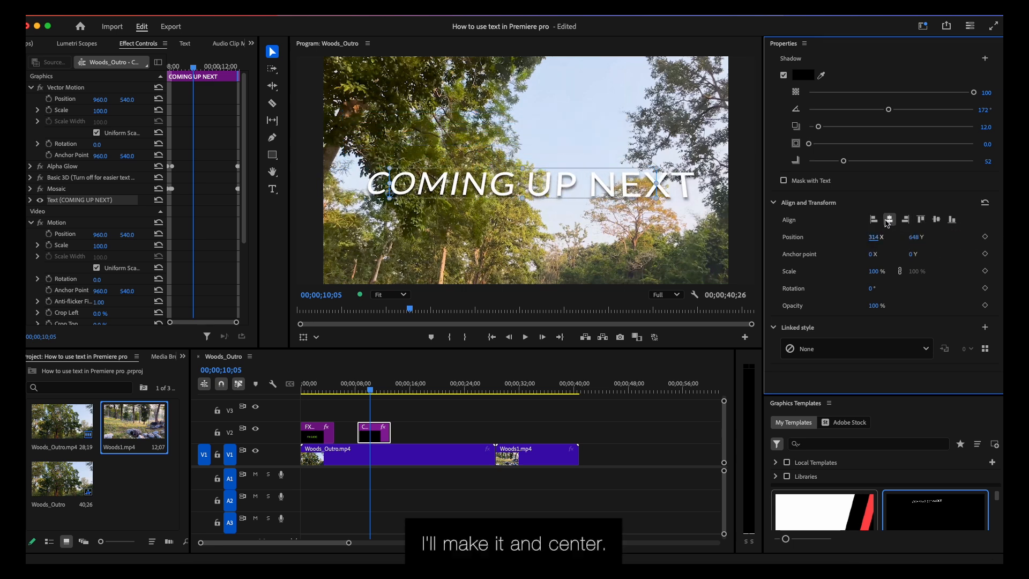
left_click(888, 220)
left_click(936, 220)
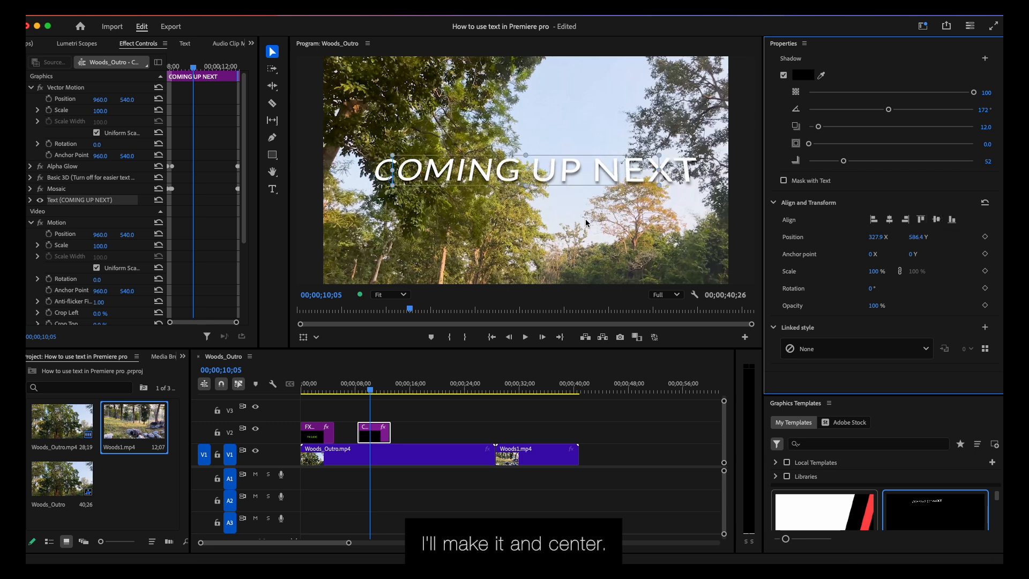
- Change the COMING UP NEXT text to Lato's Black Italic style and set its font size to 141
scroll(828, 208, "up", 10)
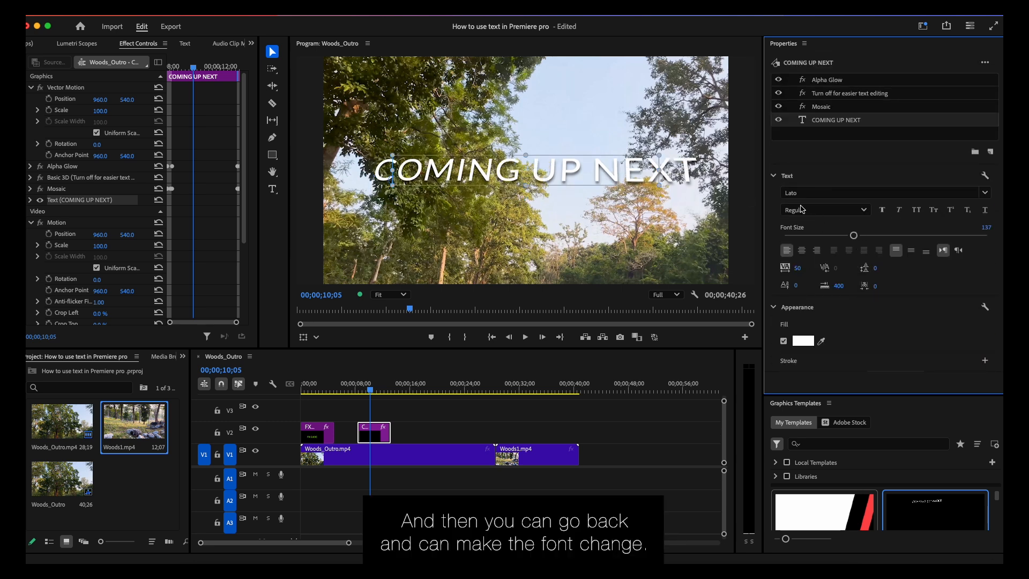
left_click(860, 210)
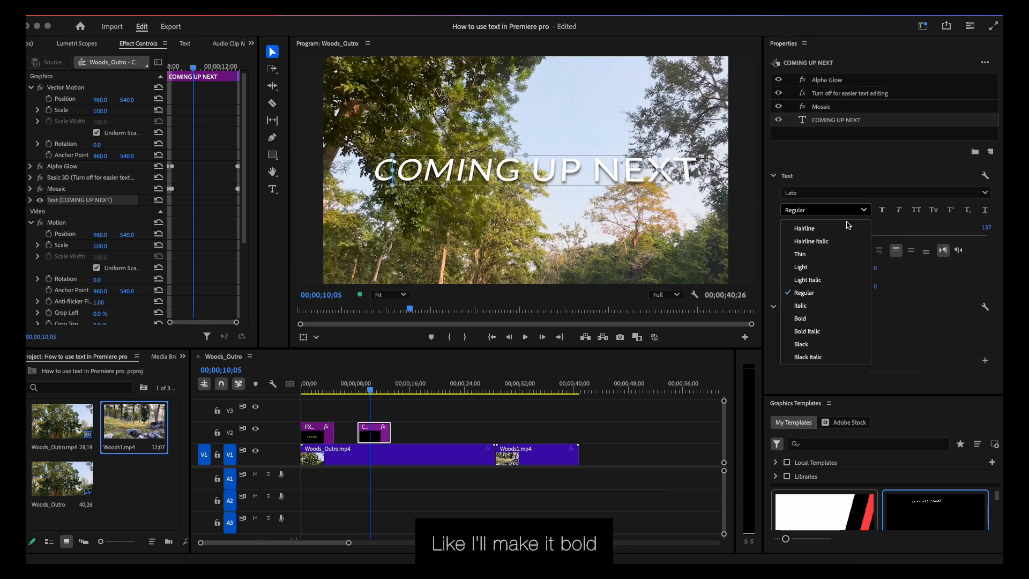
left_click(815, 357)
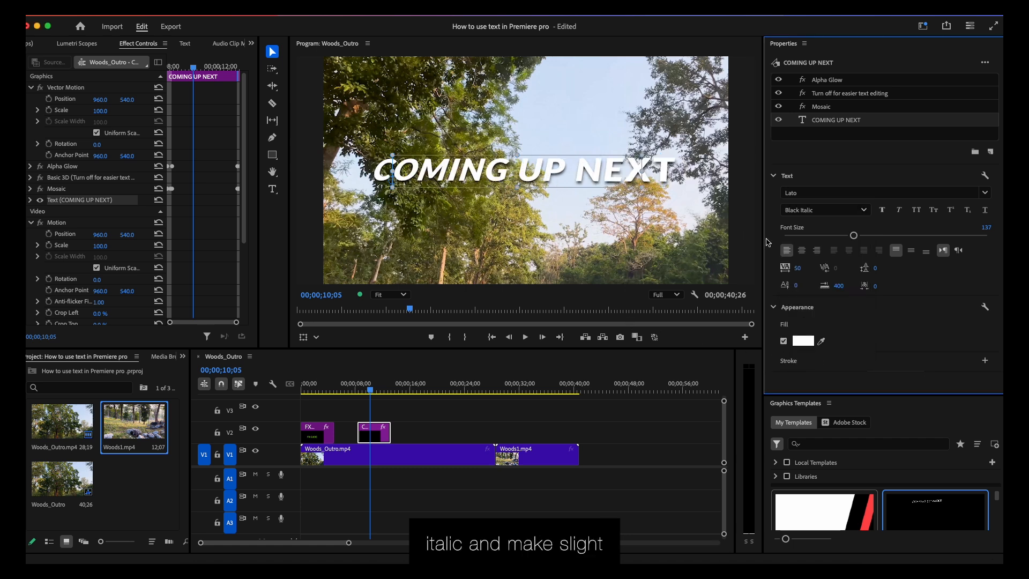
left_click_drag(857, 238, 860, 238)
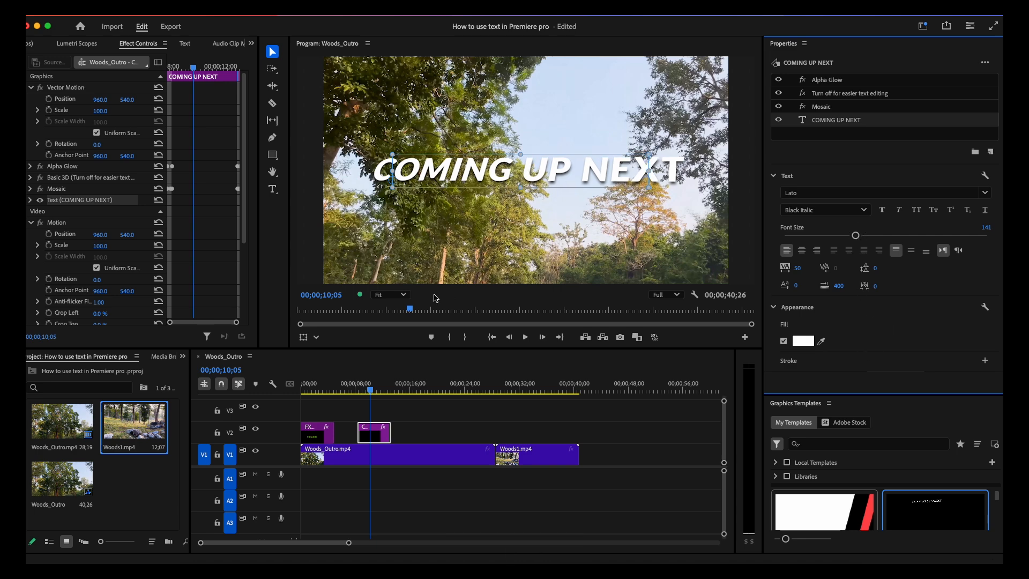
- Play back the COMING UP NEXT title's animation from about 00;00;08;07
left_click_drag(370, 387, 356, 387)
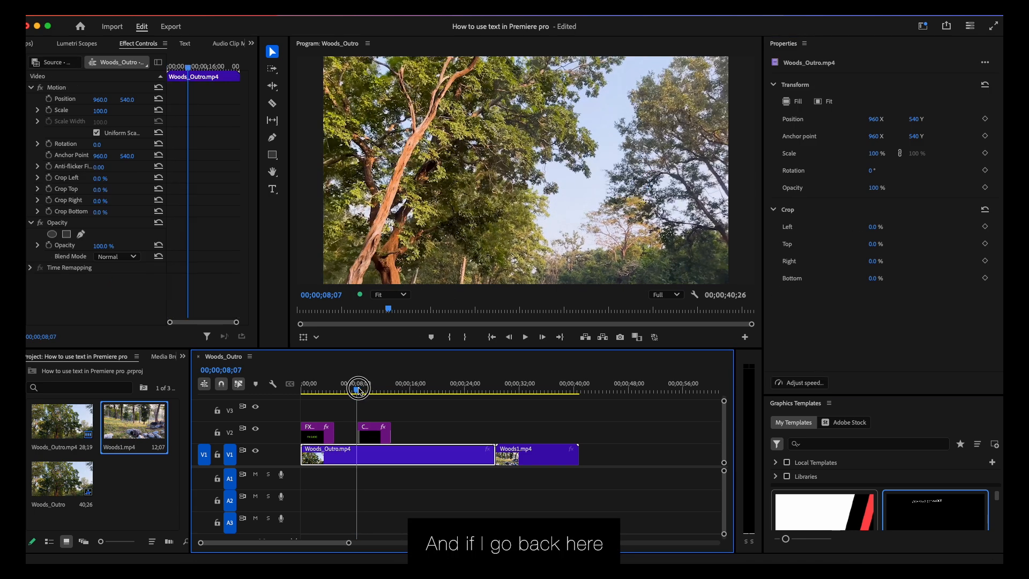
key("space")
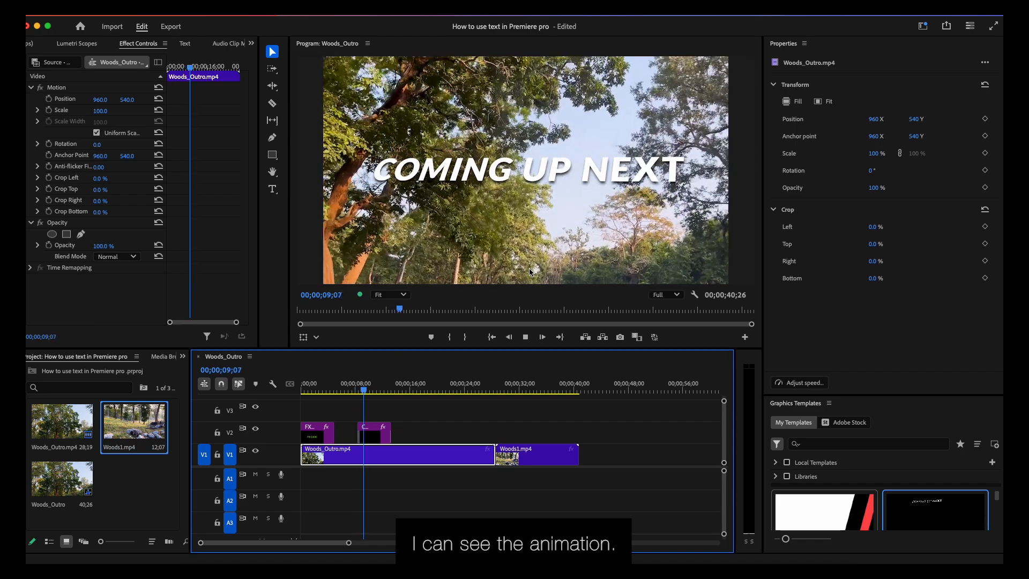
key("space")
- Browse the premade graphics templates and add a bold COMING UP NEXT title to track V2 at about 00;00;18
left_click_drag(863, 395, 854, 253)
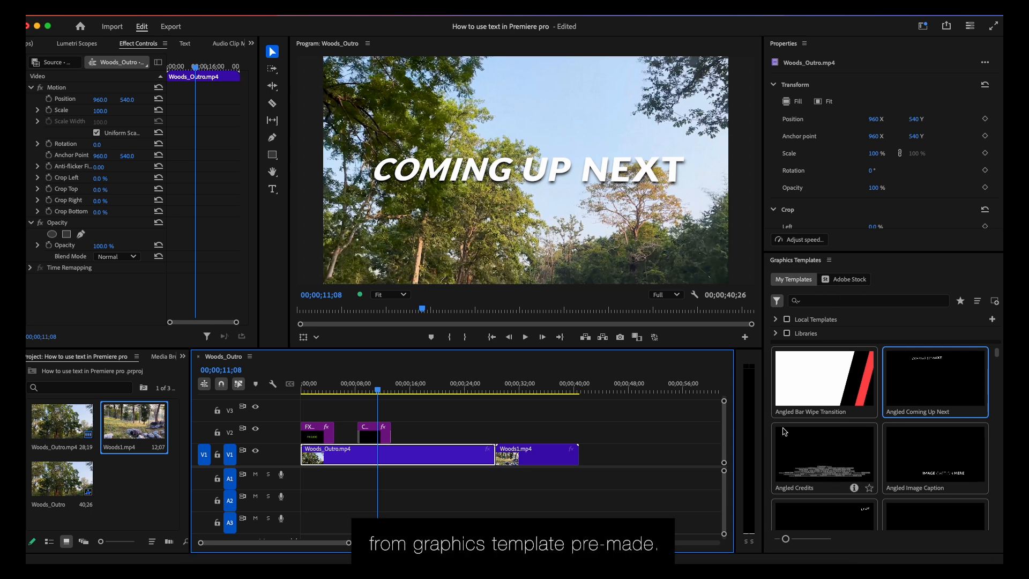
scroll(880, 446, "down", 5)
scroll(879, 446, "down", 5)
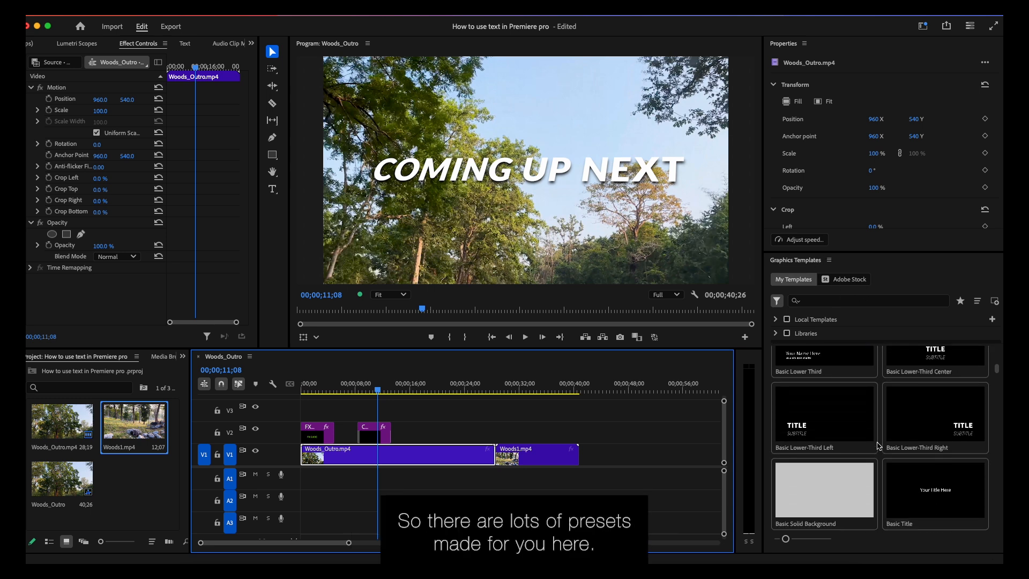
scroll(879, 446, "down", 5)
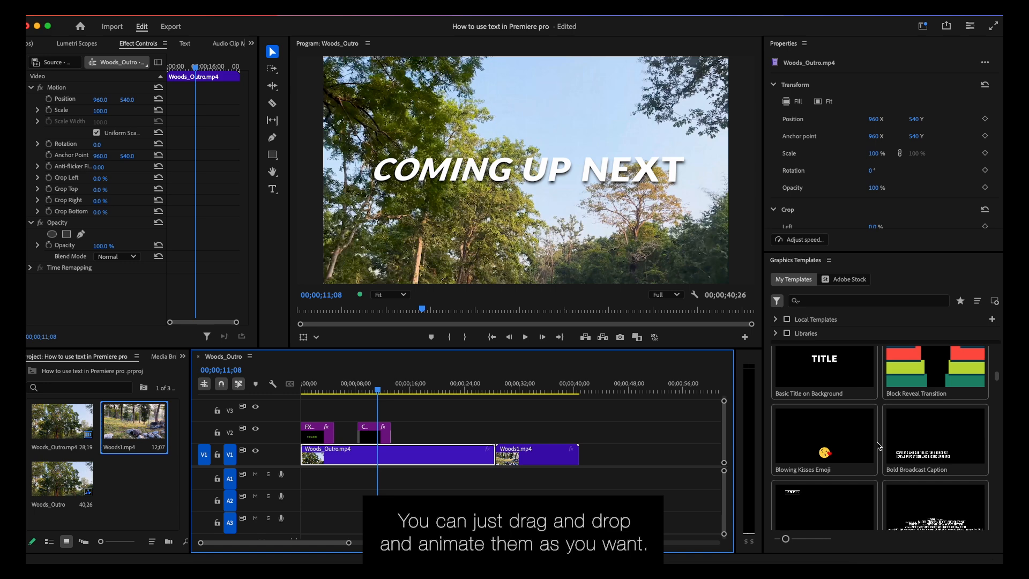
scroll(880, 446, "down", 3)
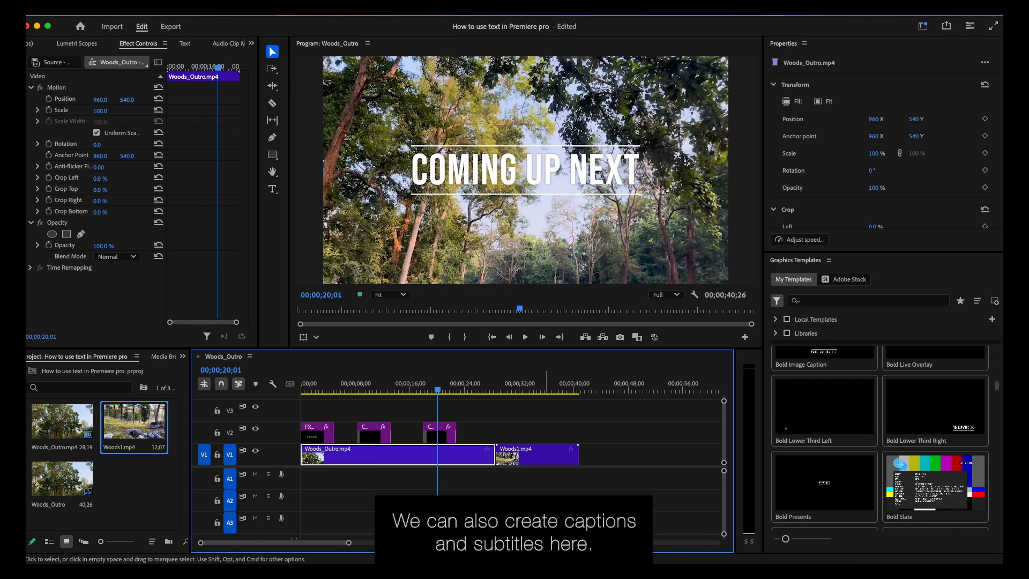
- Create a new caption track in Subtitle format with no style for the Woods_Outro sequence
left_click(456, 387)
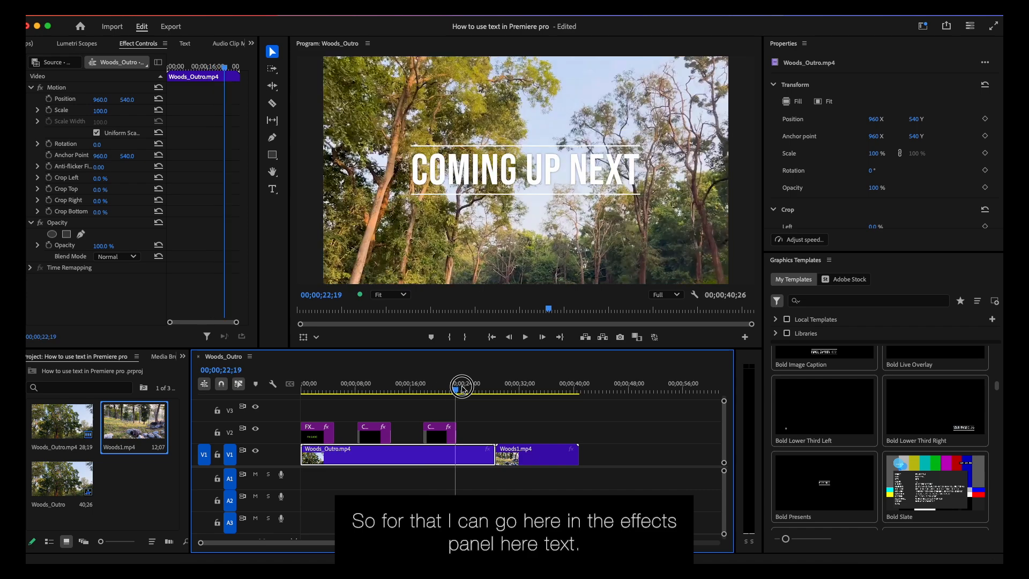
left_click_drag(462, 389, 491, 387)
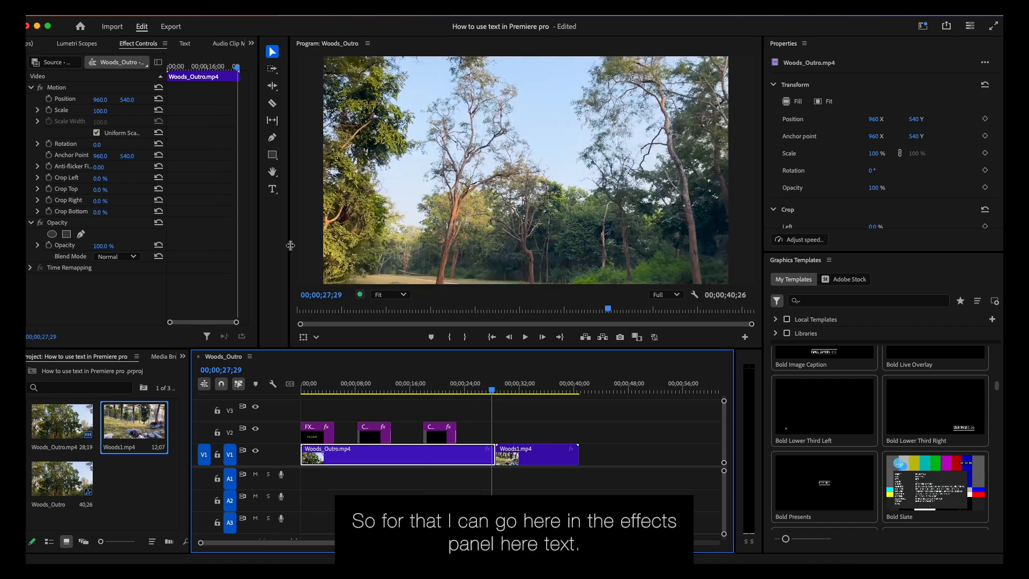
left_click(185, 44)
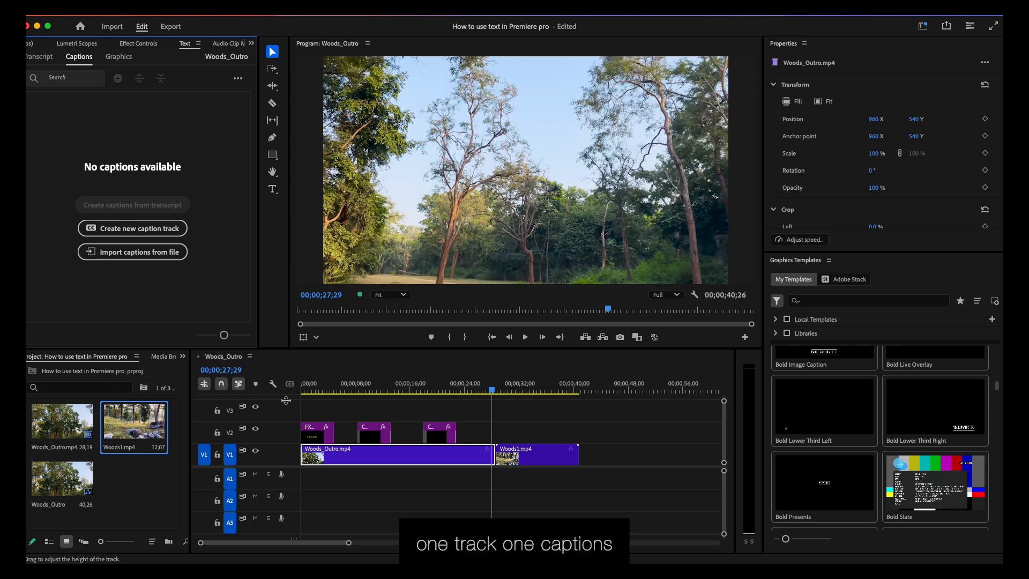
left_click(143, 229)
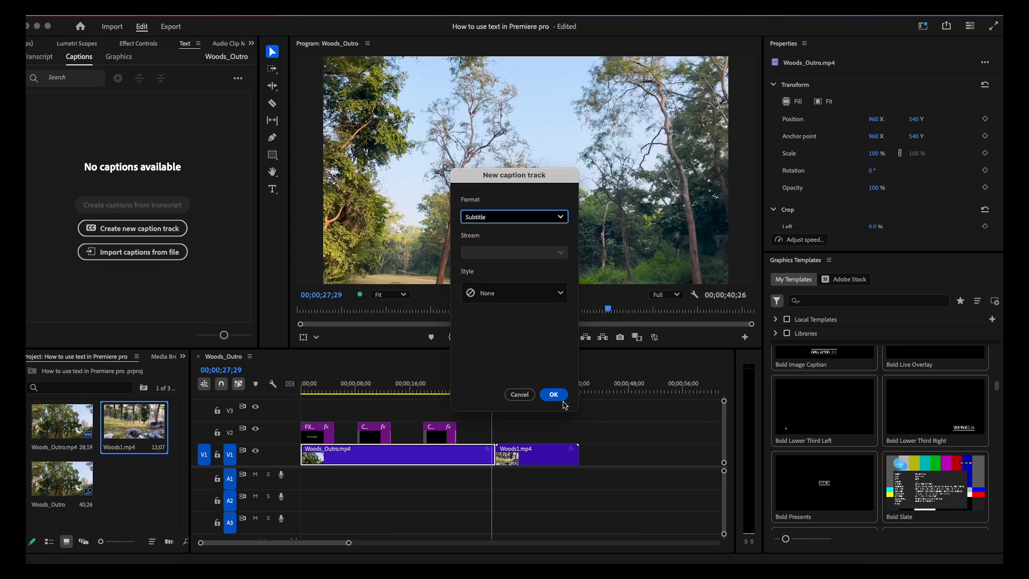
left_click(554, 395)
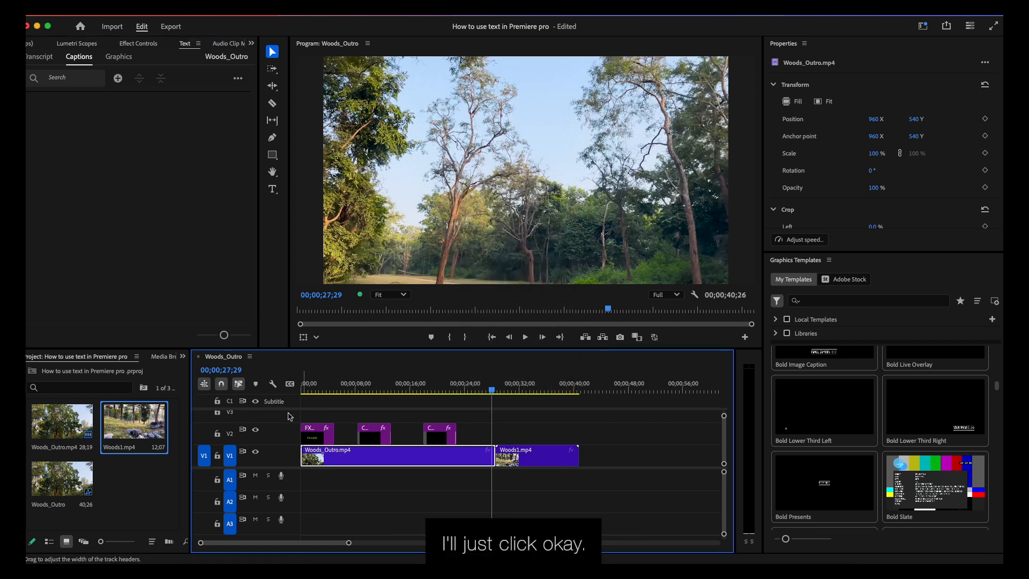
- Add a caption reading "Welcome to FX GUIDE" at 00;00;00;00 on the subtitle track
left_click(302, 385)
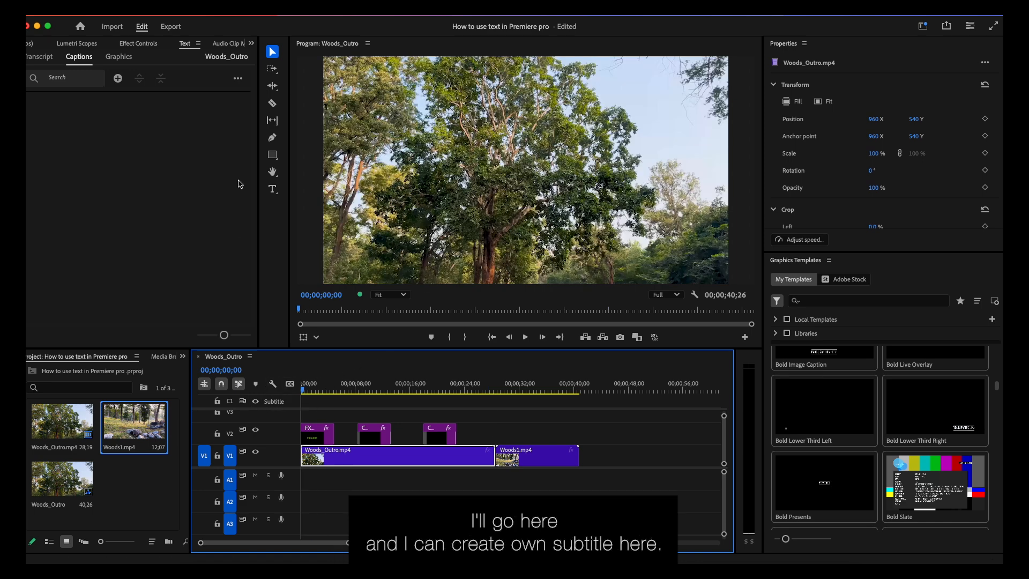
left_click(118, 79)
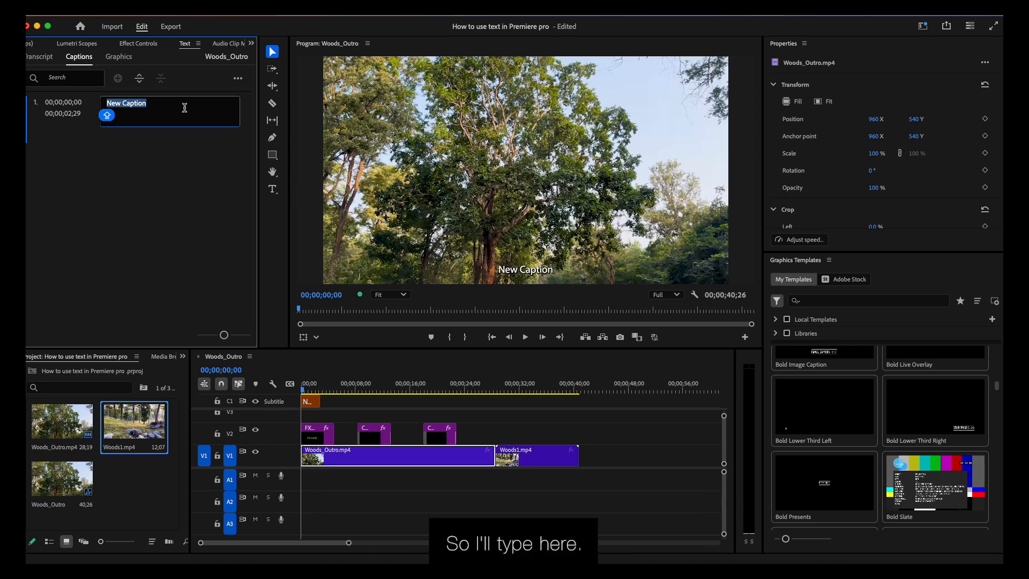
type("Welcome t")
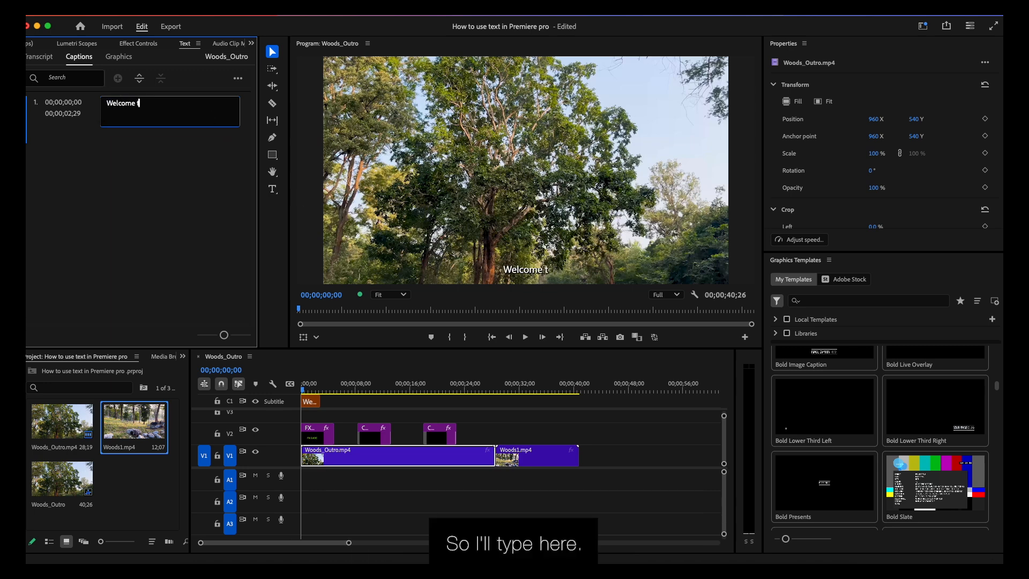
type("o FX GUIDE")
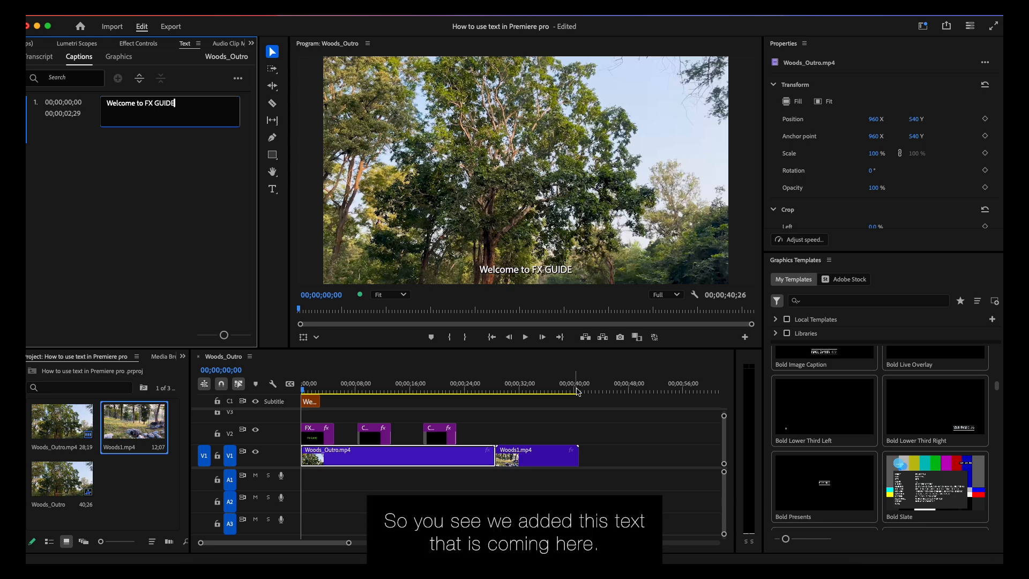
left_click(556, 366)
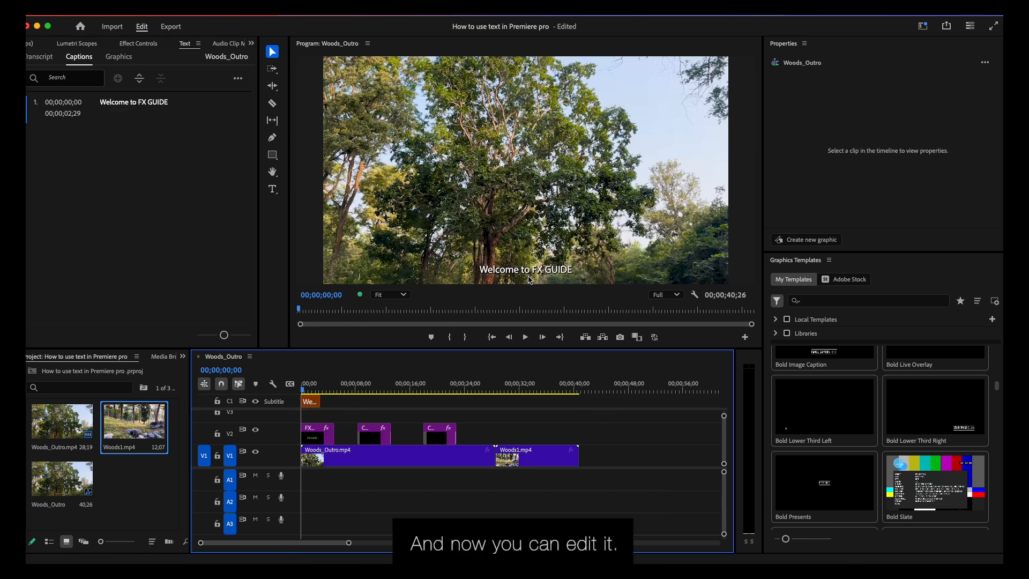
- Change the "Welcome to FX GUIDE" caption's font to Helvetica Light and set its font size to 60
left_click(310, 403)
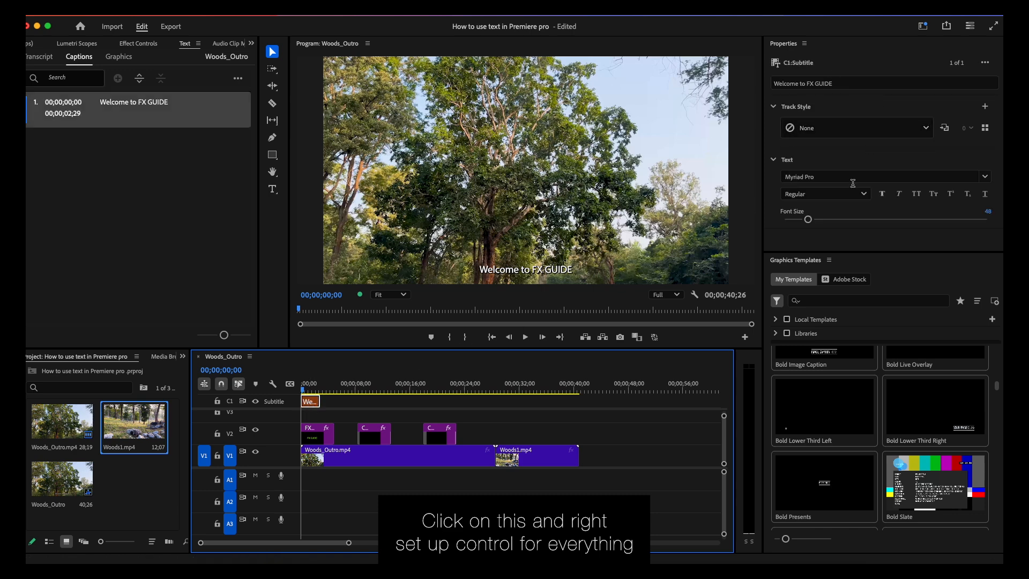
left_click_drag(879, 252, 886, 420)
left_click_drag(809, 219, 817, 219)
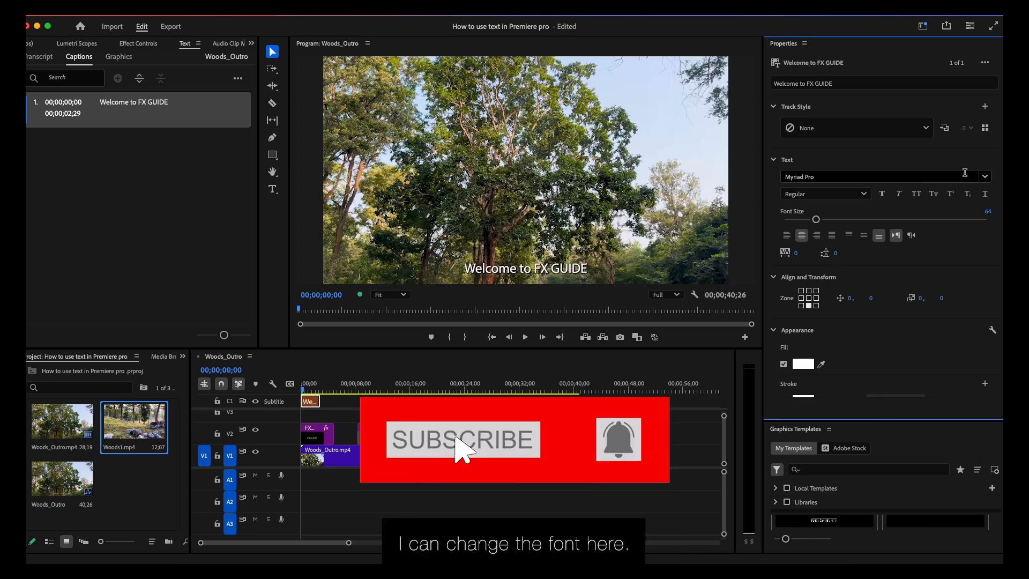
left_click(910, 178)
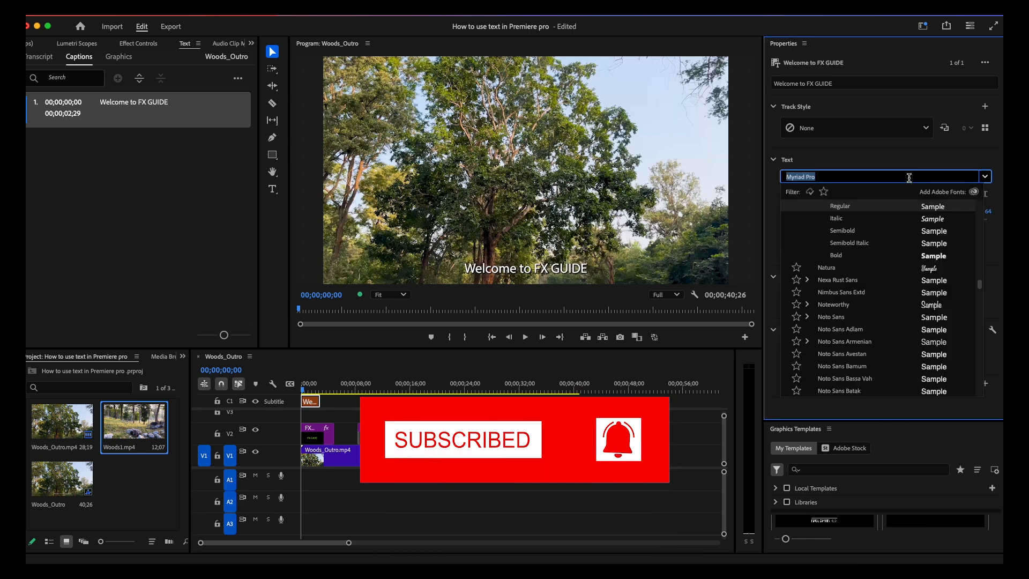
type("helve")
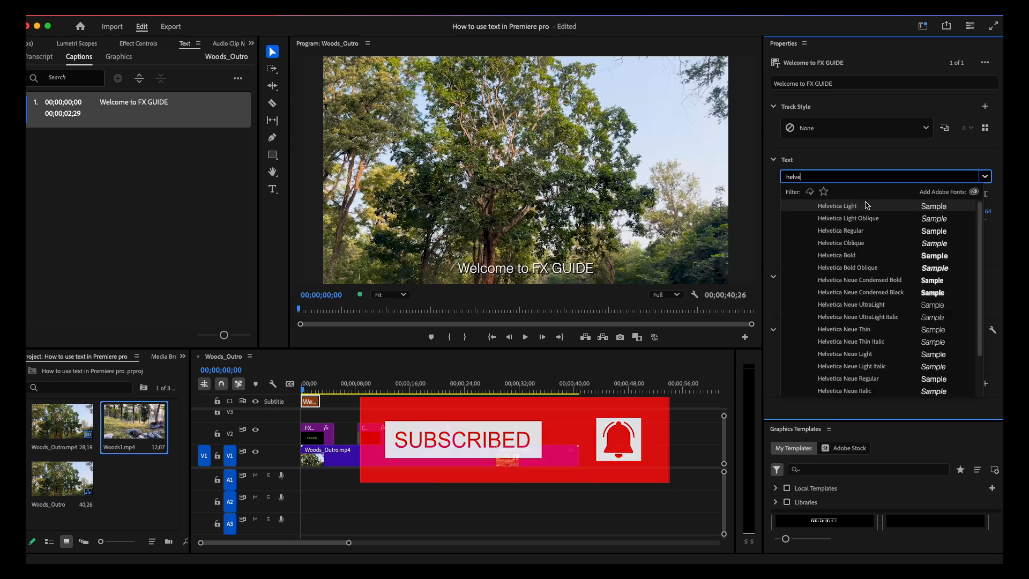
key("Return")
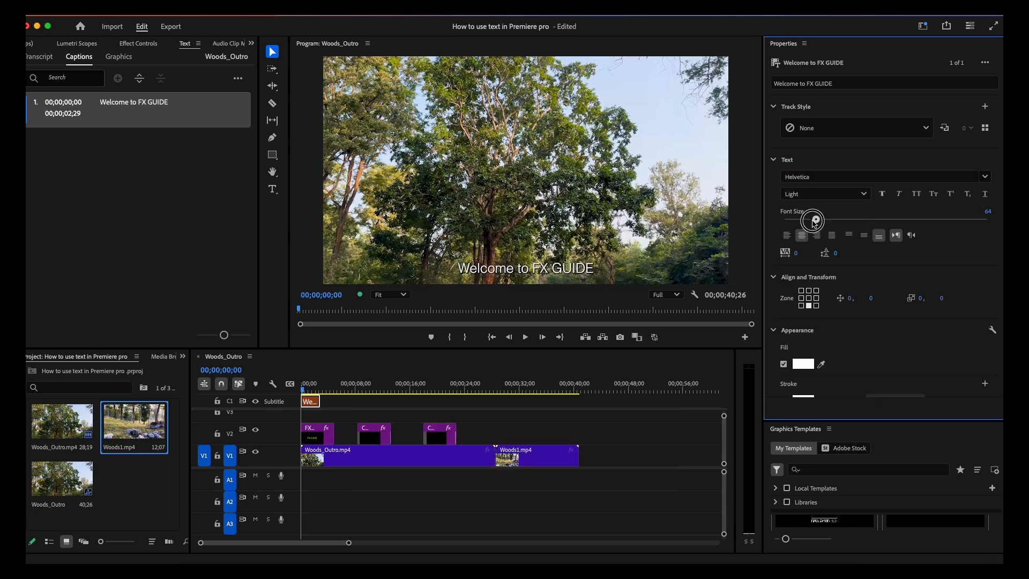
left_click_drag(815, 219, 814, 219)
- Enable the caption's background and set its opacity to 100 and its size to 27.3
scroll(840, 359, "down", 5)
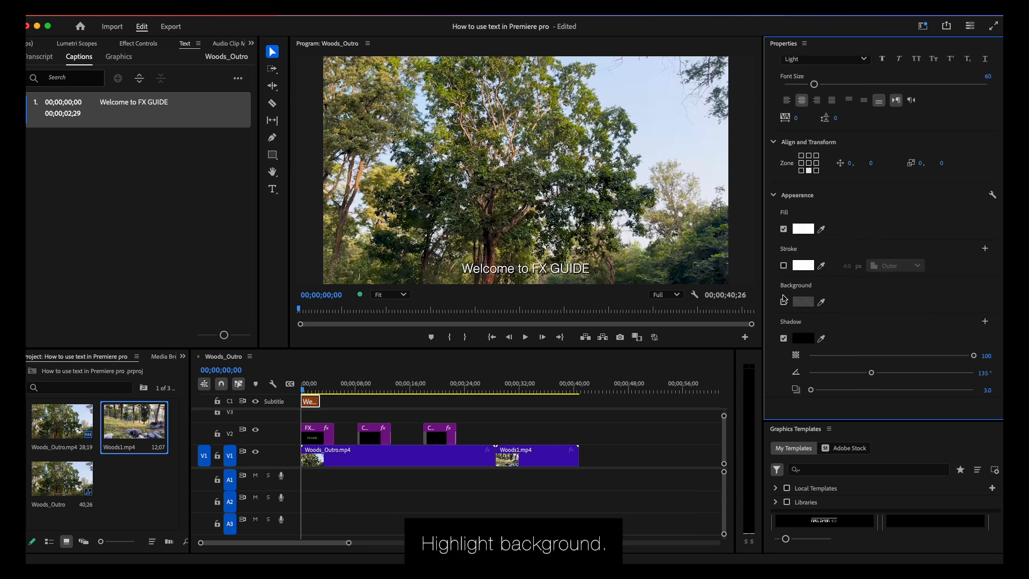
left_click(783, 302)
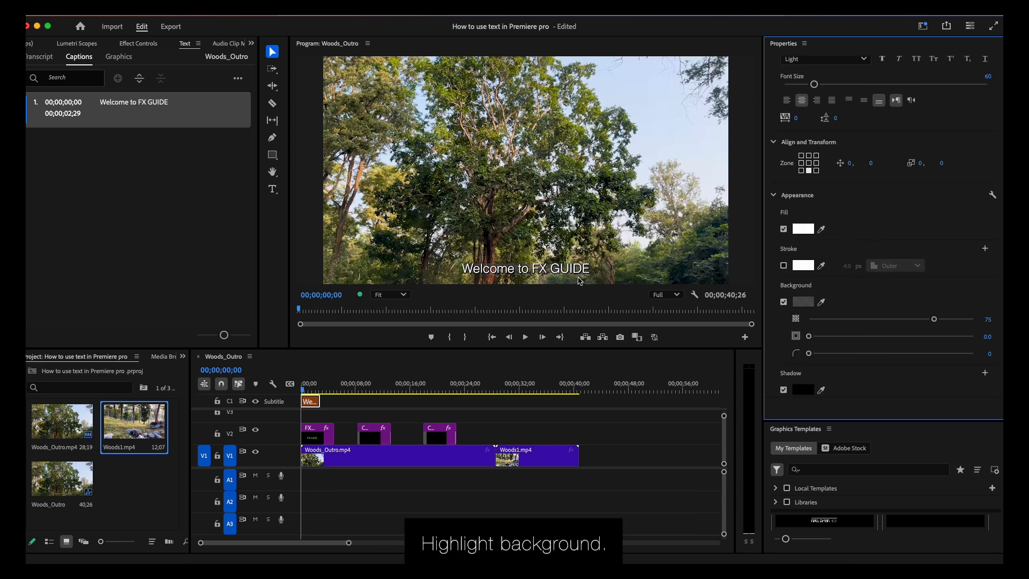
left_click_drag(934, 319, 1000, 316)
left_click_drag(811, 336, 854, 336)
- Make the caption's background black and set its corner radius to 7
left_click(804, 304)
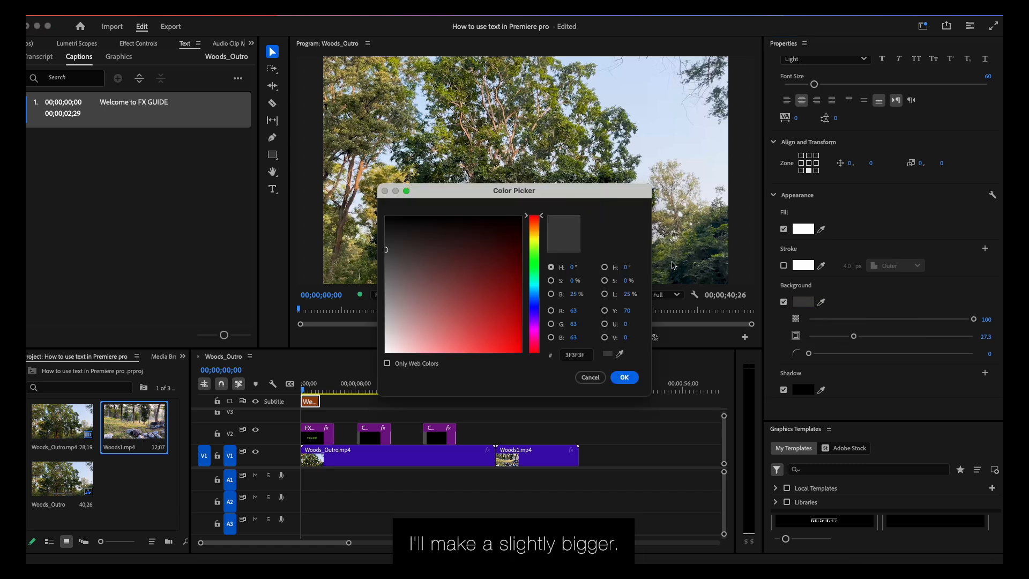
left_click(519, 217)
left_click(624, 377)
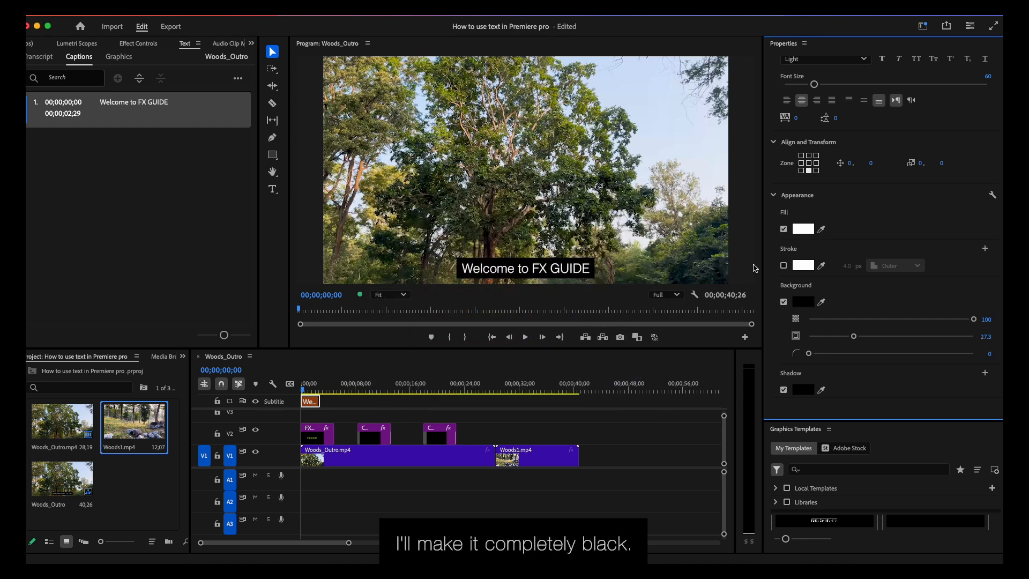
left_click_drag(810, 354, 821, 354)
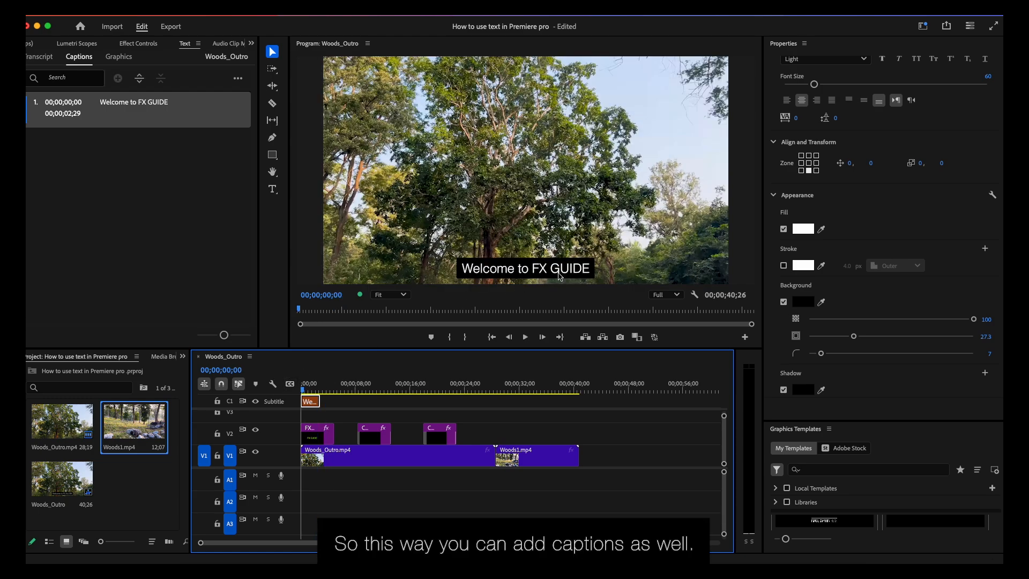
- Play back the opening of the sequence to review the styled caption with the FX GUIDE title
key("space")
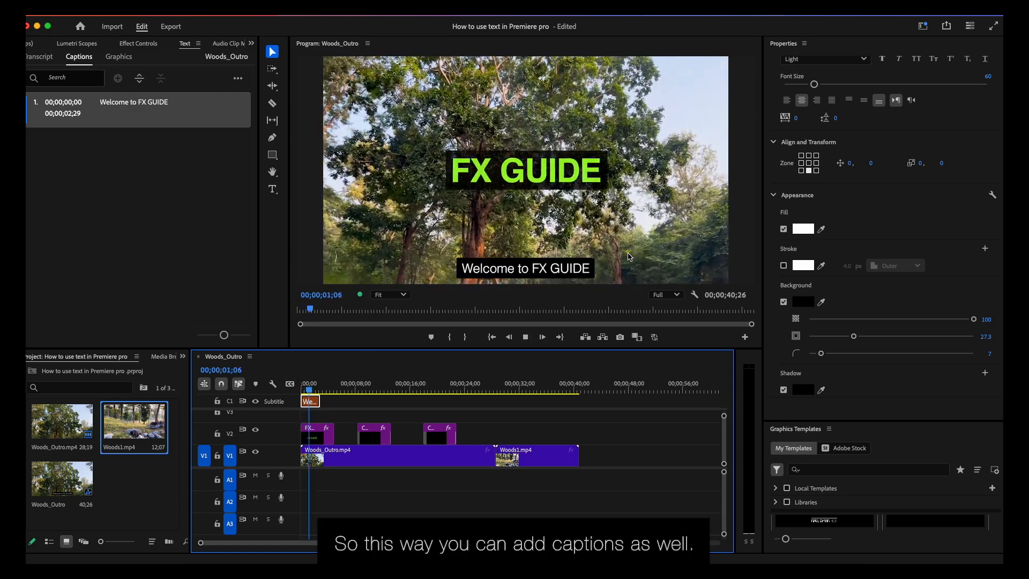
key("space")
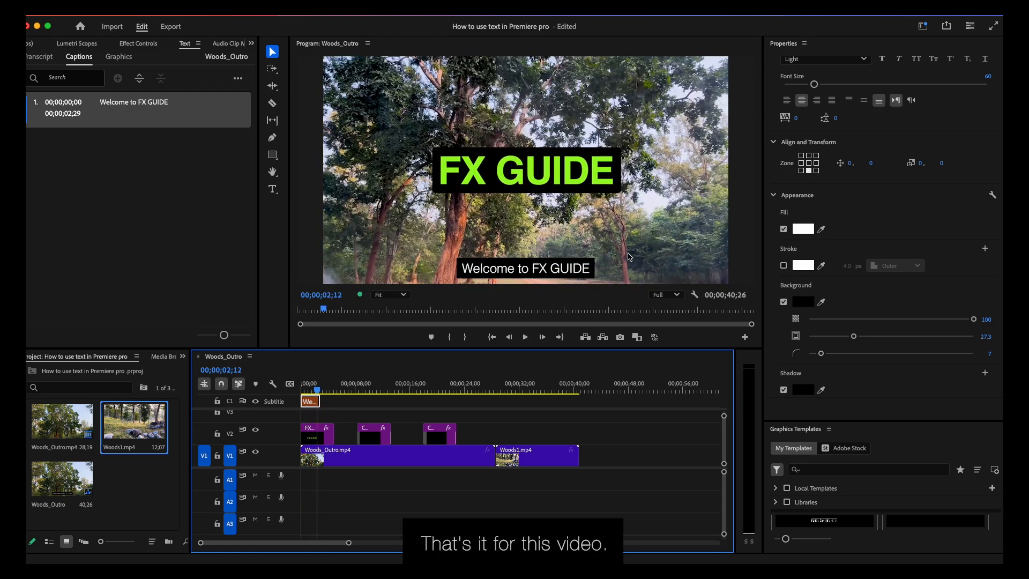